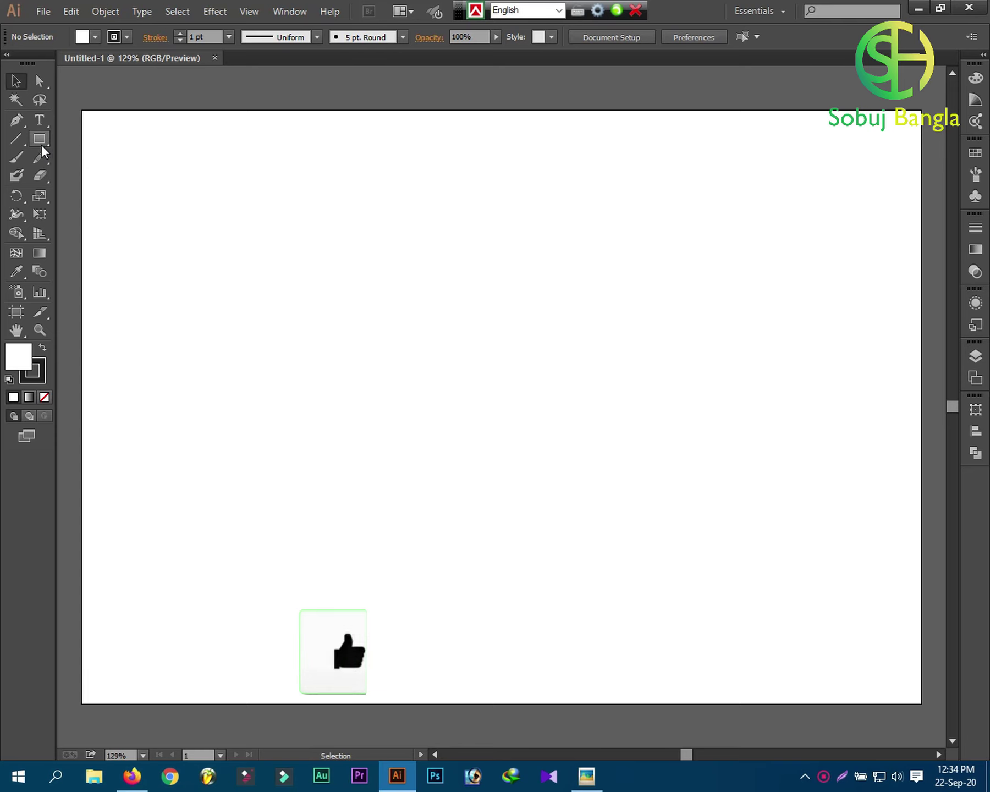
Draw a large circle with the Ellipse tool and move it toward the artboard centre.
left_click(40, 142)
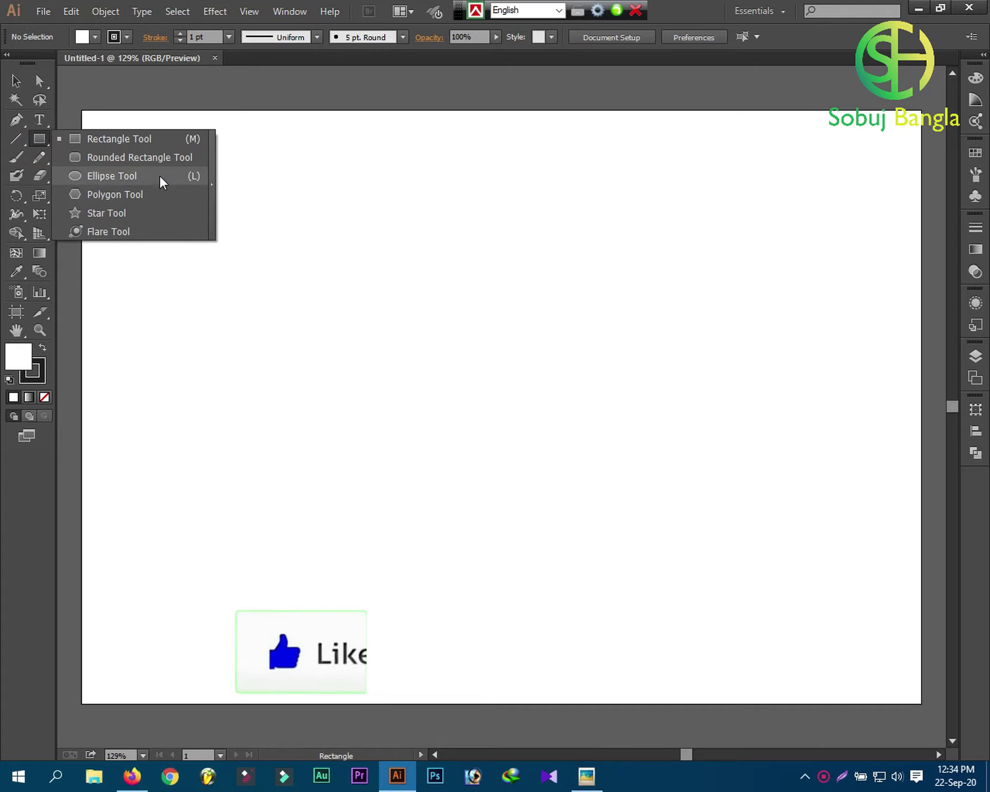
left_click(159, 175)
left_click_drag(490, 295, 636, 480)
left_click(17, 81)
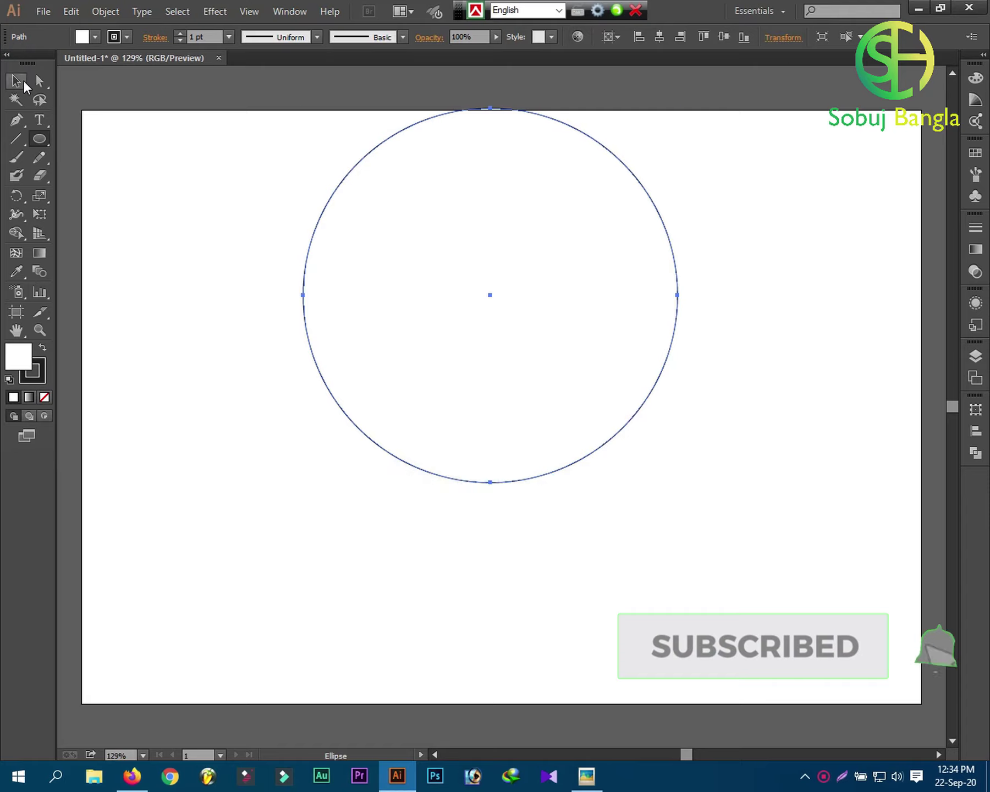
left_click_drag(434, 269, 457, 369)
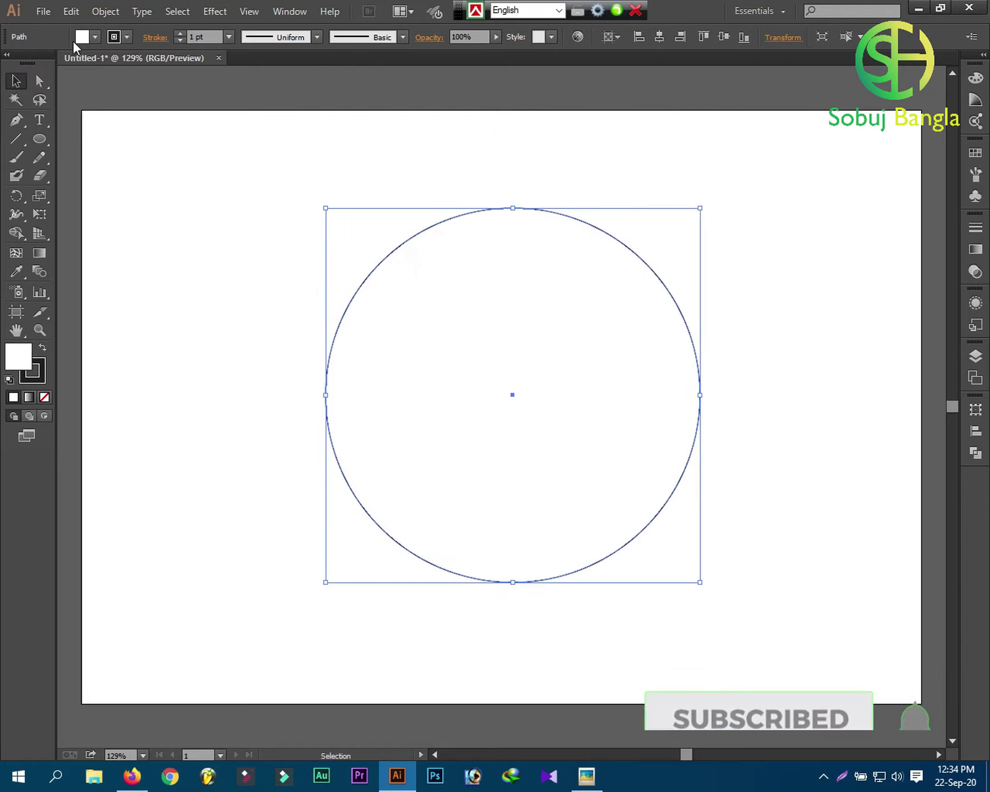
Remove the circle's outline and give it a flat medium grey fill.
left_click(93, 37)
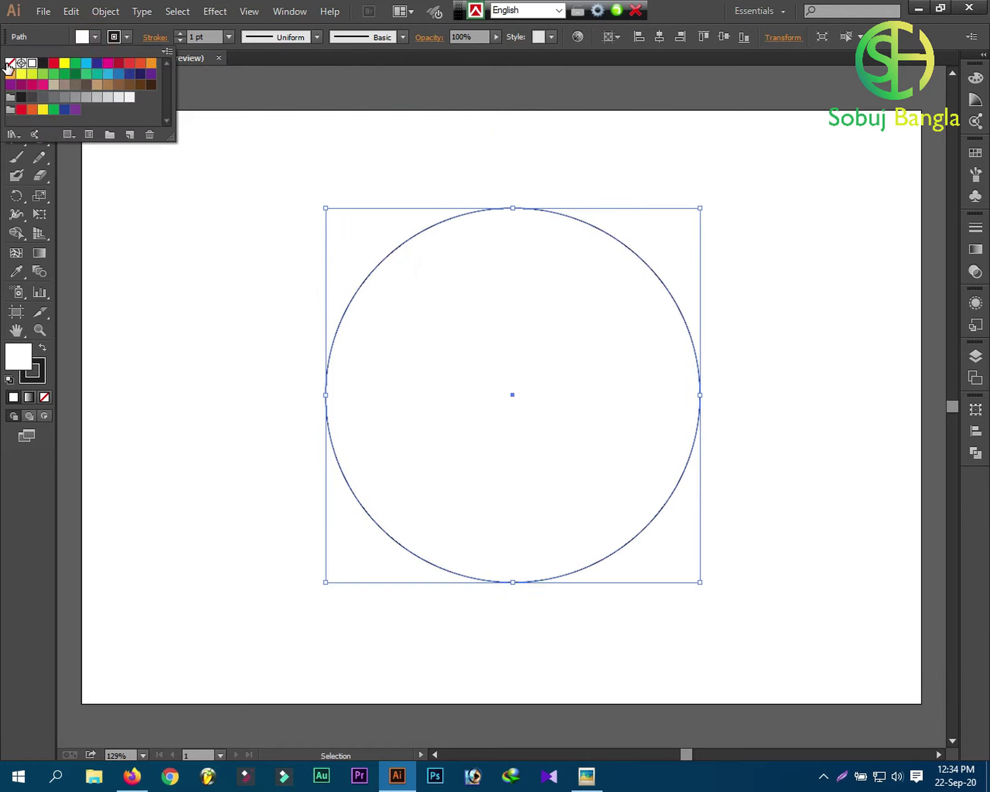
left_click(10, 63)
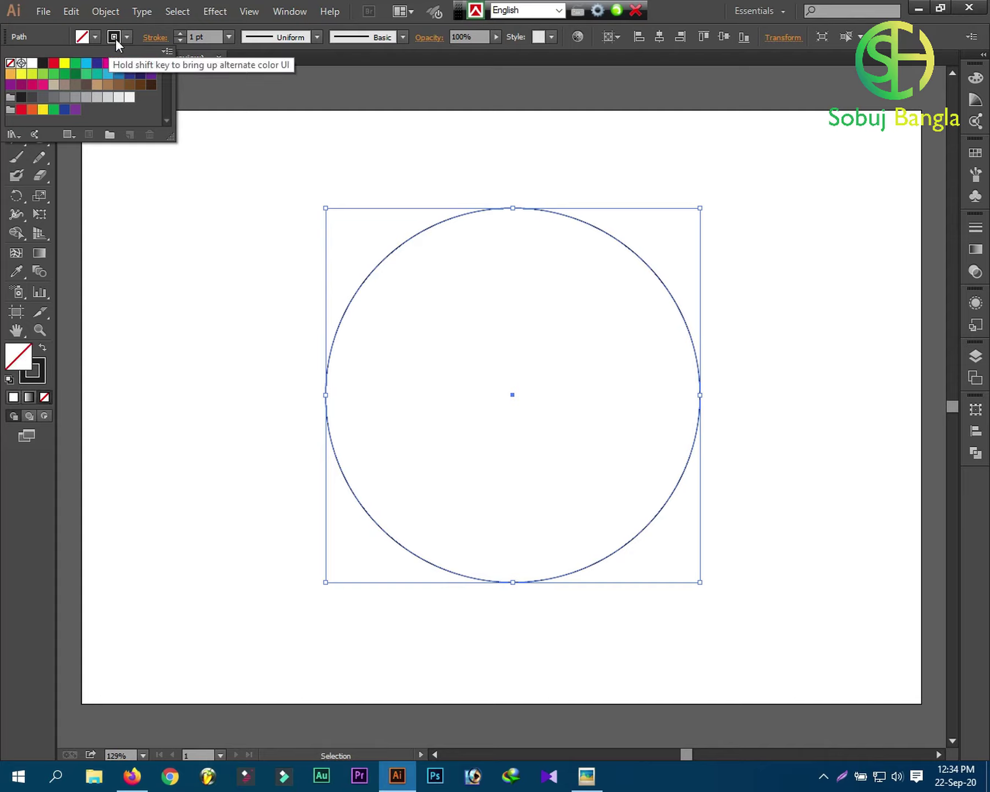
left_click(119, 38)
left_click(127, 38)
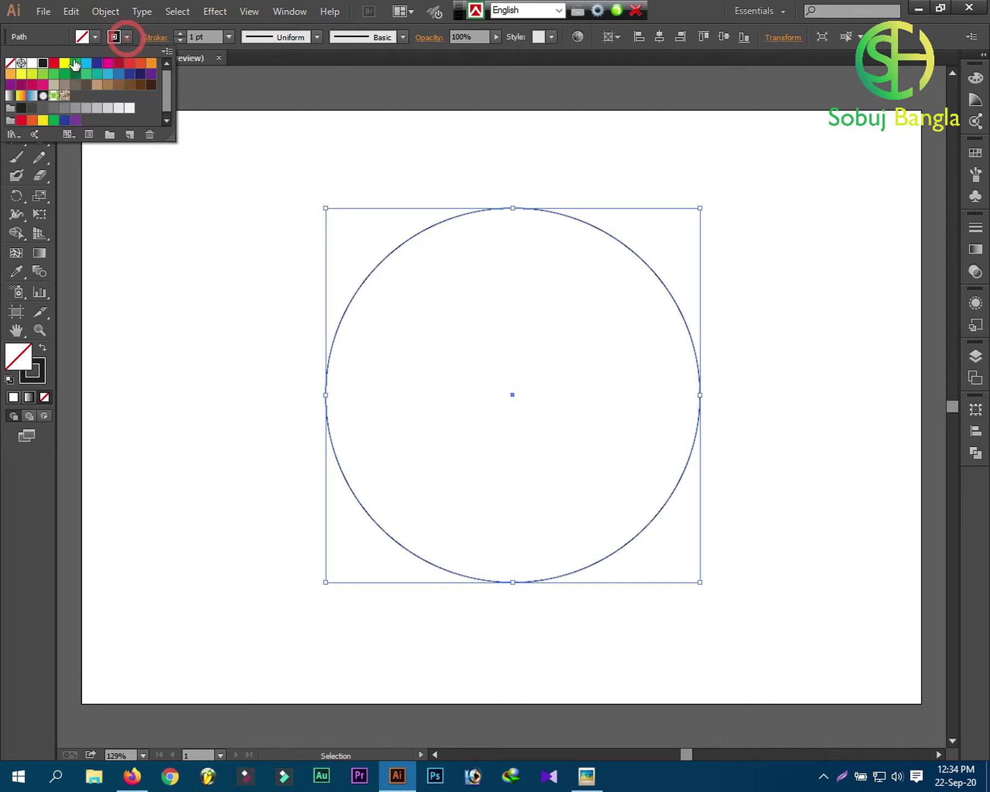
left_click(10, 63)
left_click(96, 39)
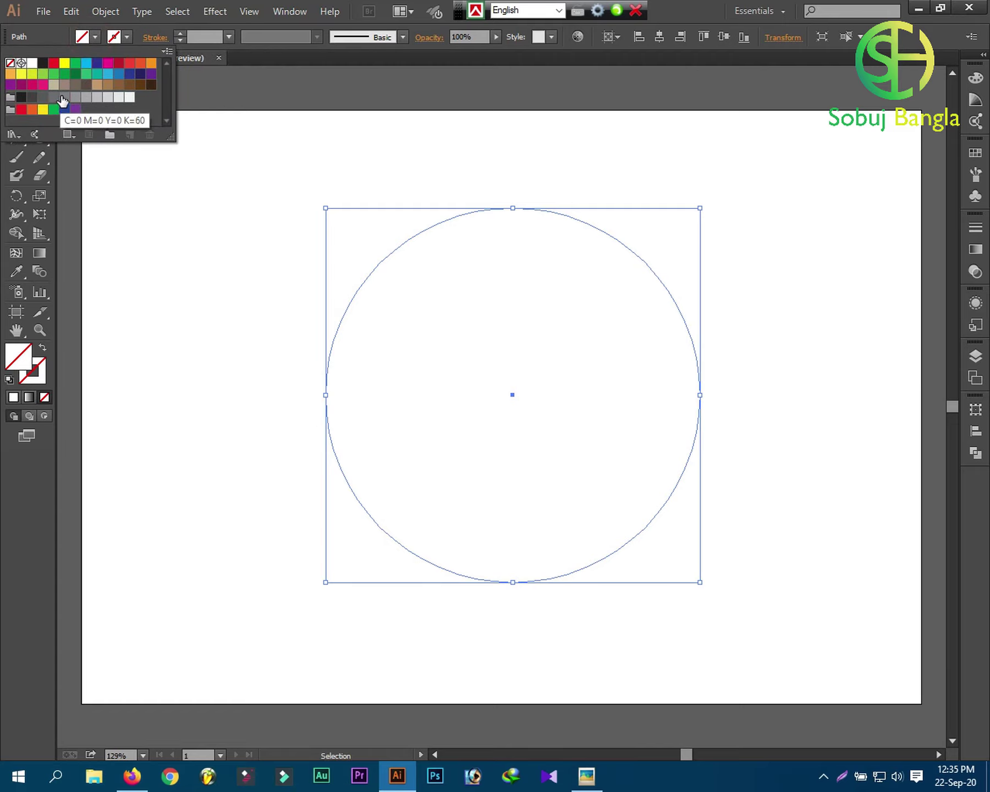
left_click(64, 97)
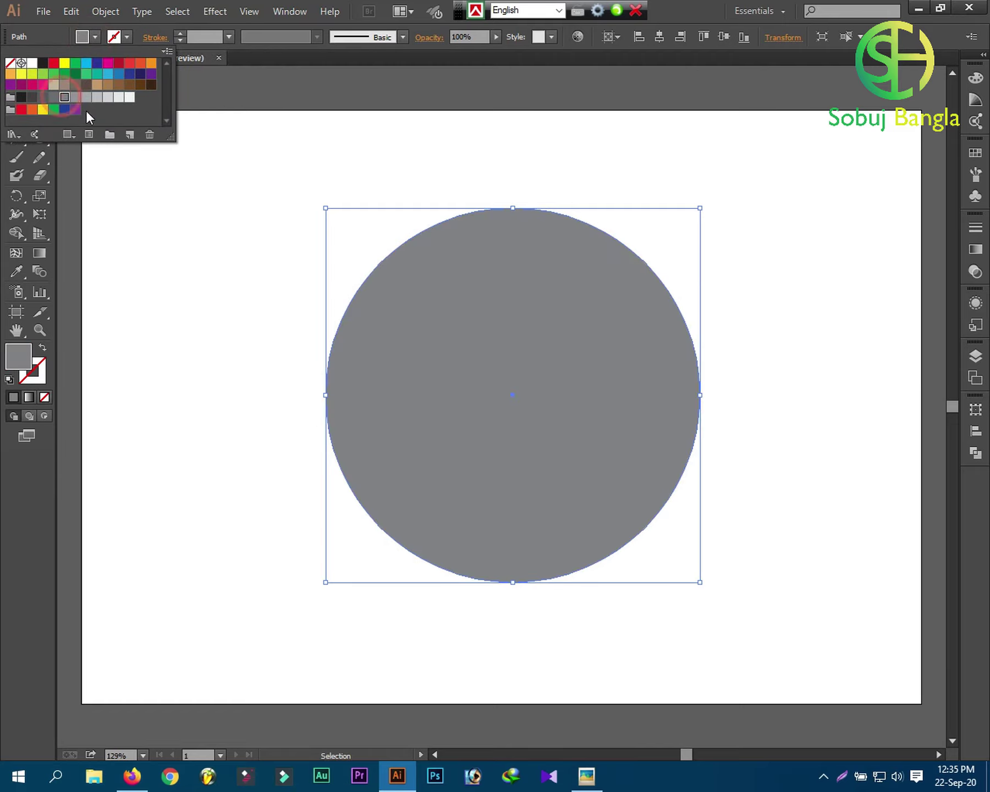
Apply a gradient fill to the circle running from yellow to orange.
left_click(976, 256)
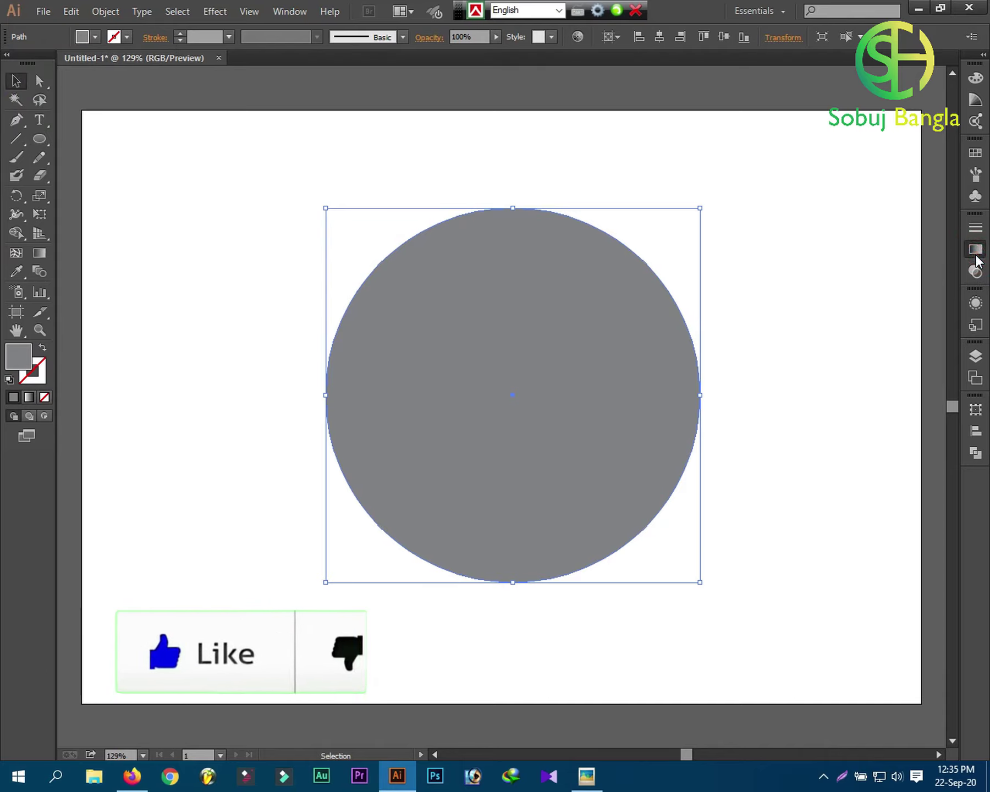
left_click(785, 240)
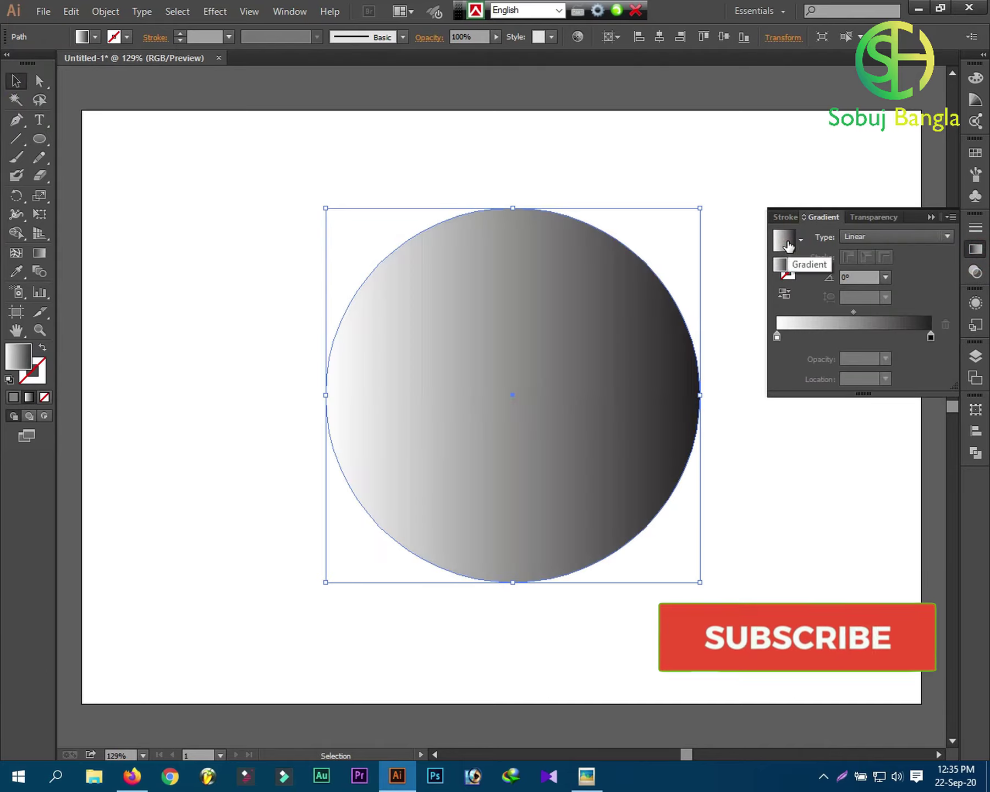
left_click(777, 337)
double_click(777, 338)
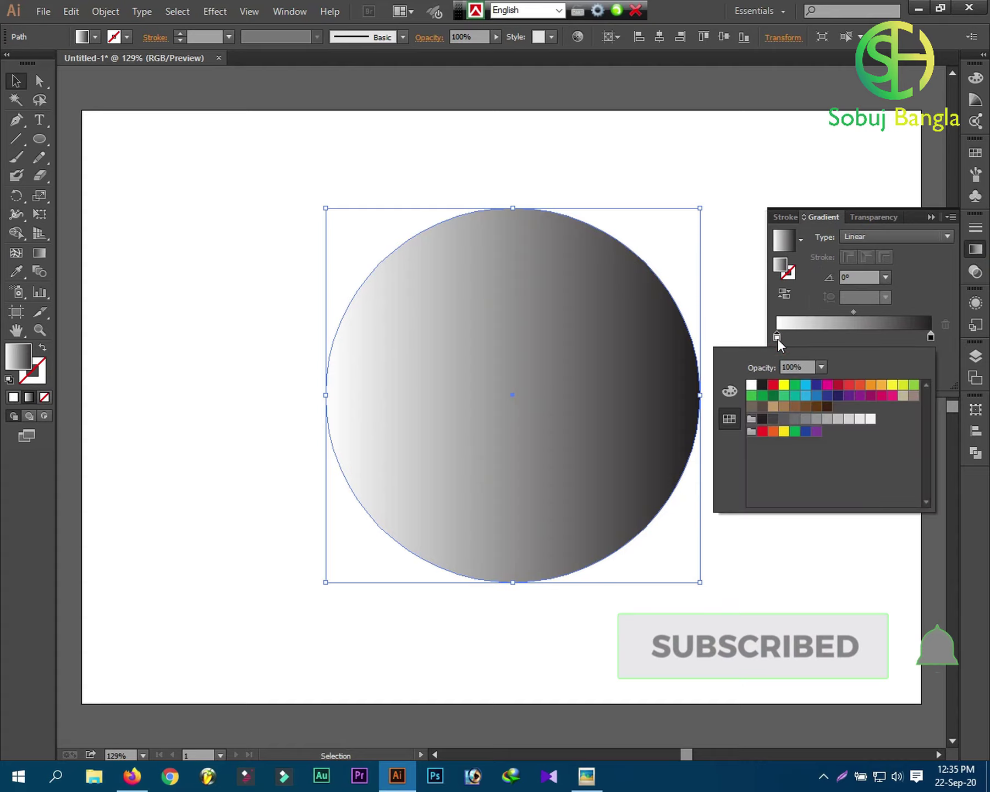
left_click(894, 387)
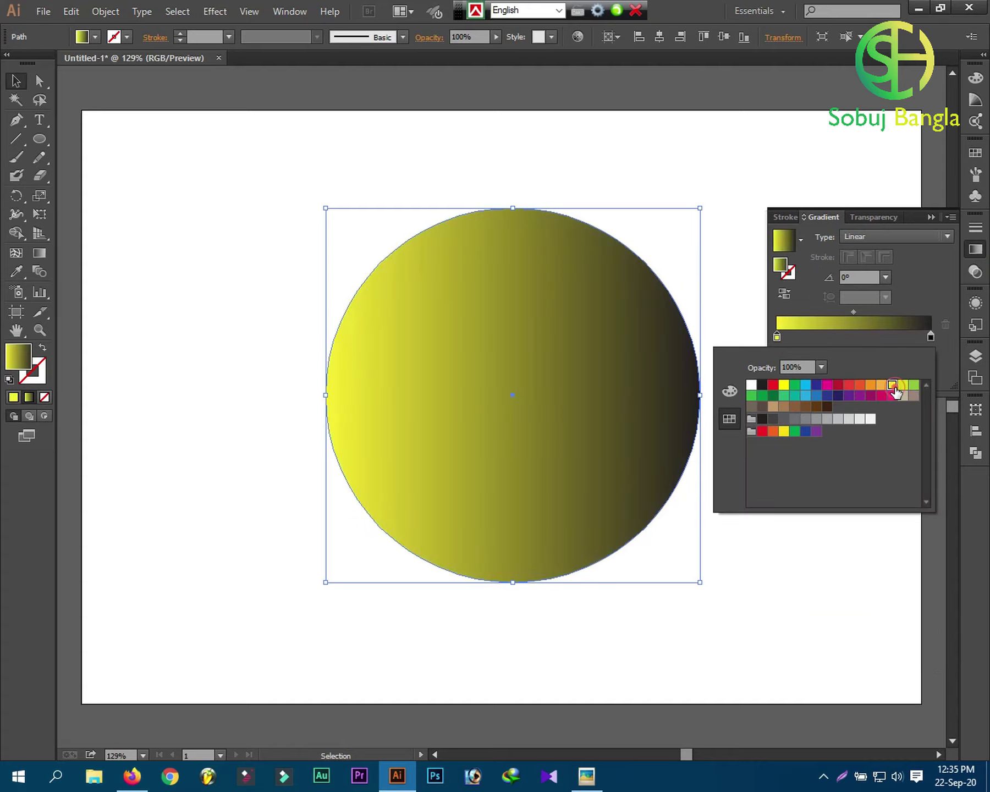
left_click(929, 335)
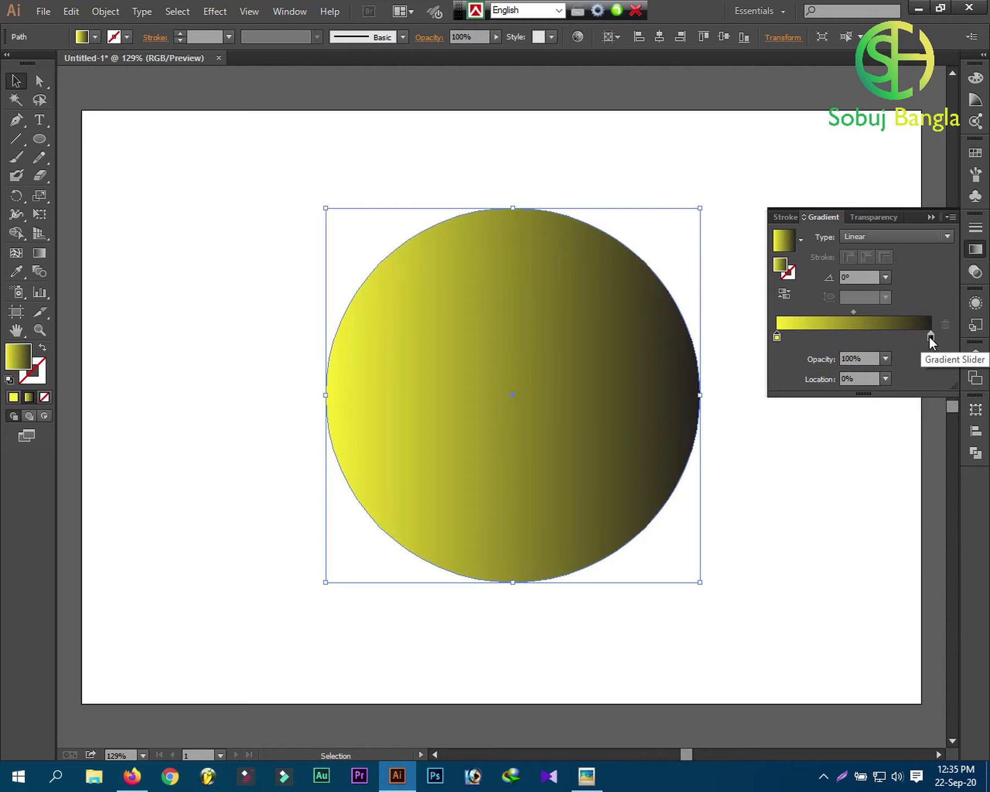
double_click(929, 335)
left_click(881, 387)
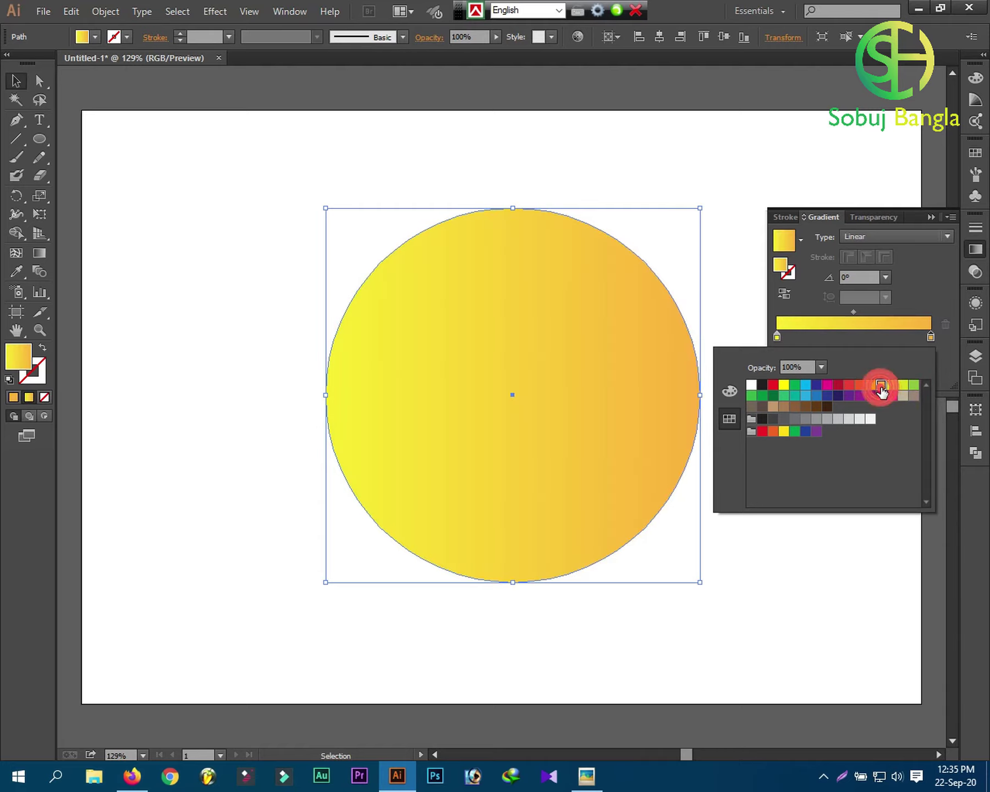
Make the gradient radial and push the midpoint so yellow spreads toward the rim.
left_click(908, 236)
left_click(889, 267)
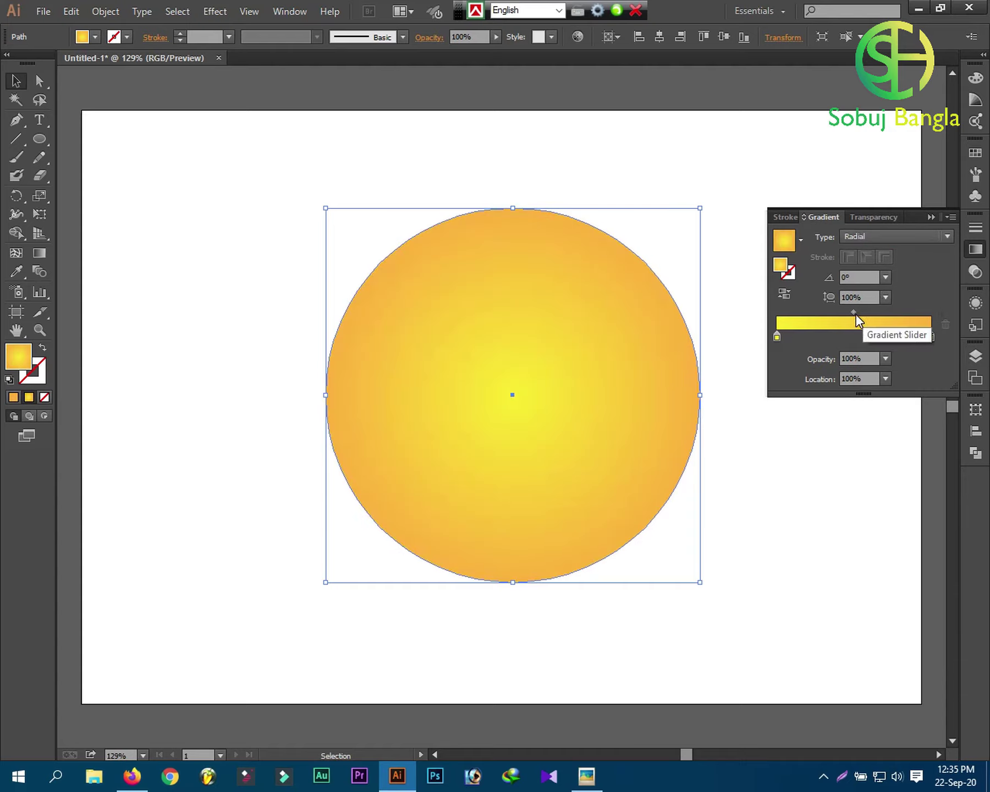
left_click_drag(854, 312, 955, 316)
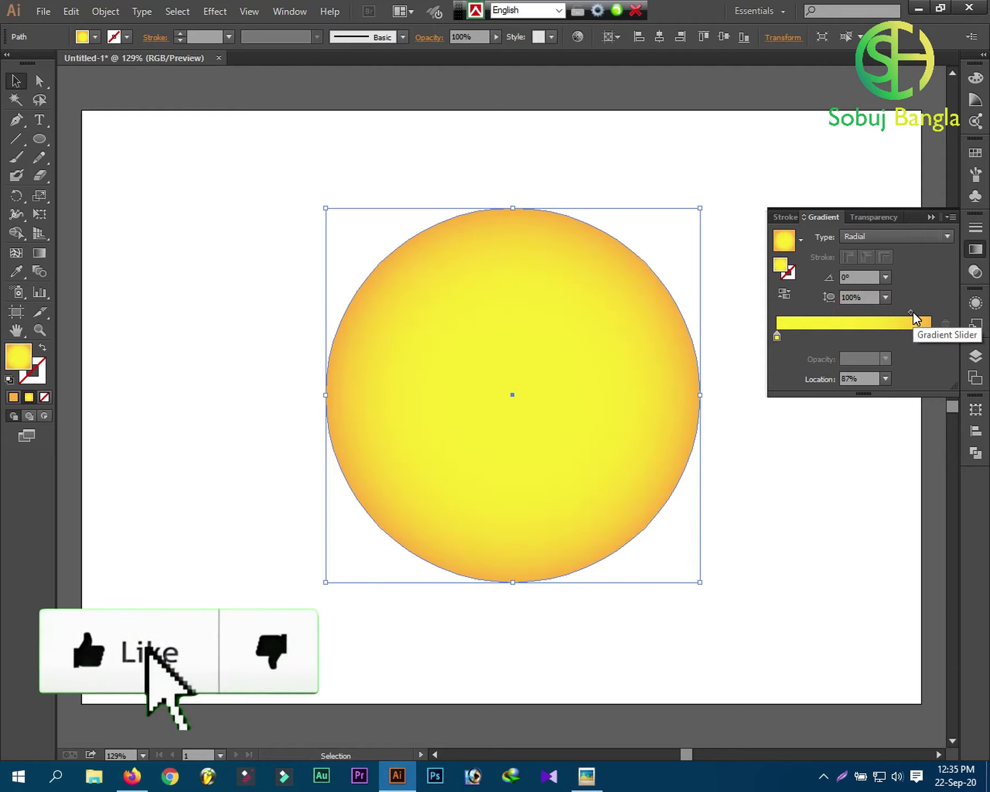
left_click(930, 217)
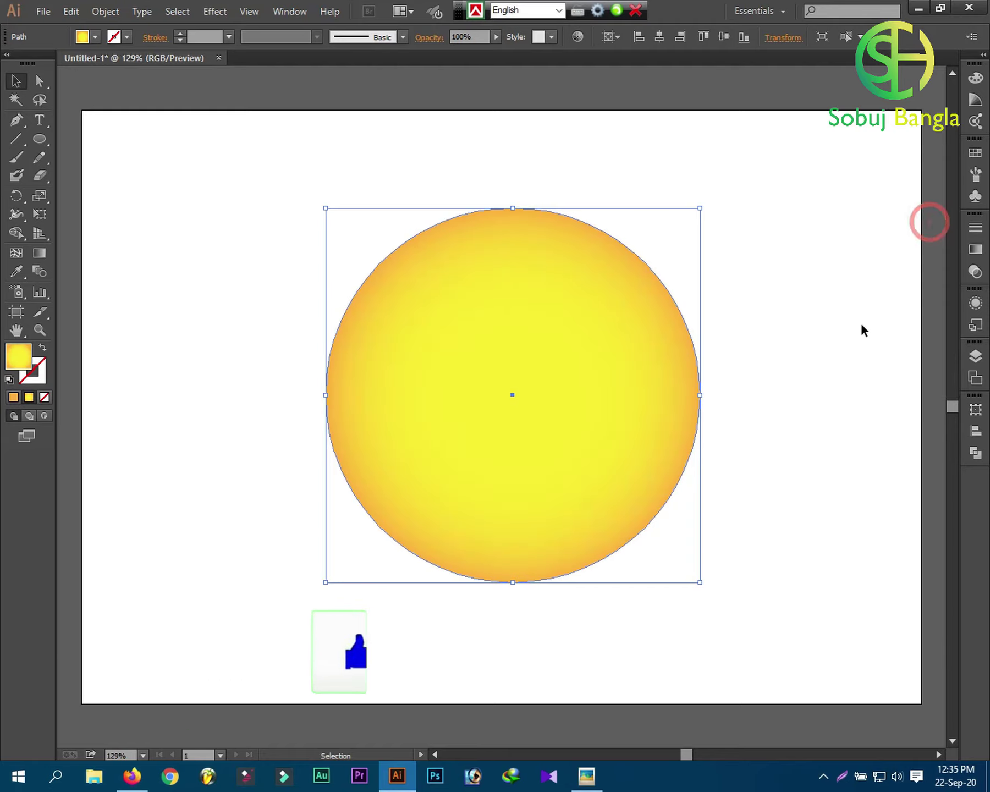
Shrink the gradient circle slightly around its centre.
left_click(854, 330)
left_click(604, 378)
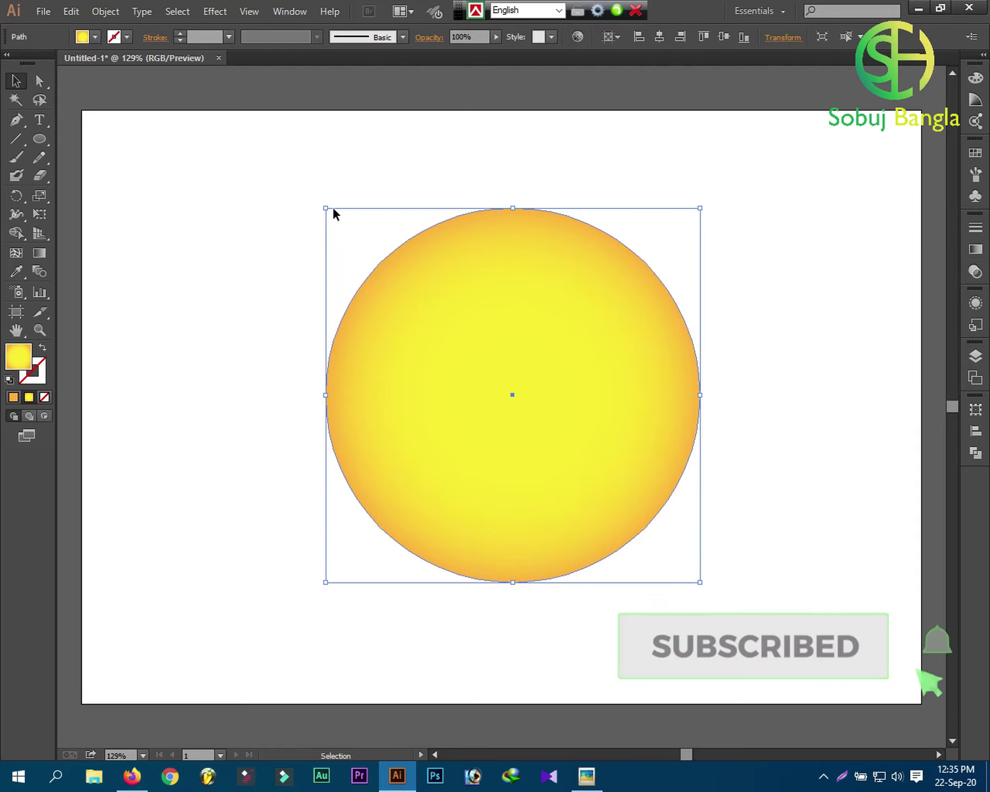
left_click_drag(325, 208, 340, 222)
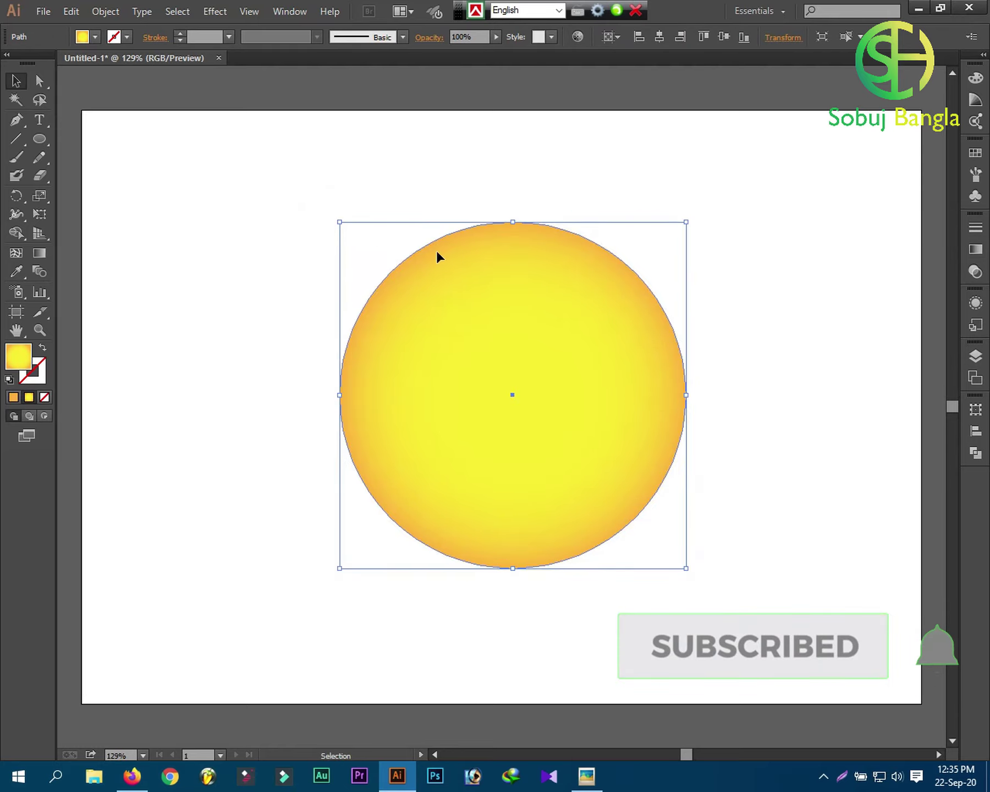
left_click(808, 352)
Draw a small upright black ellipse at the upper left as an eye.
left_click(39, 138)
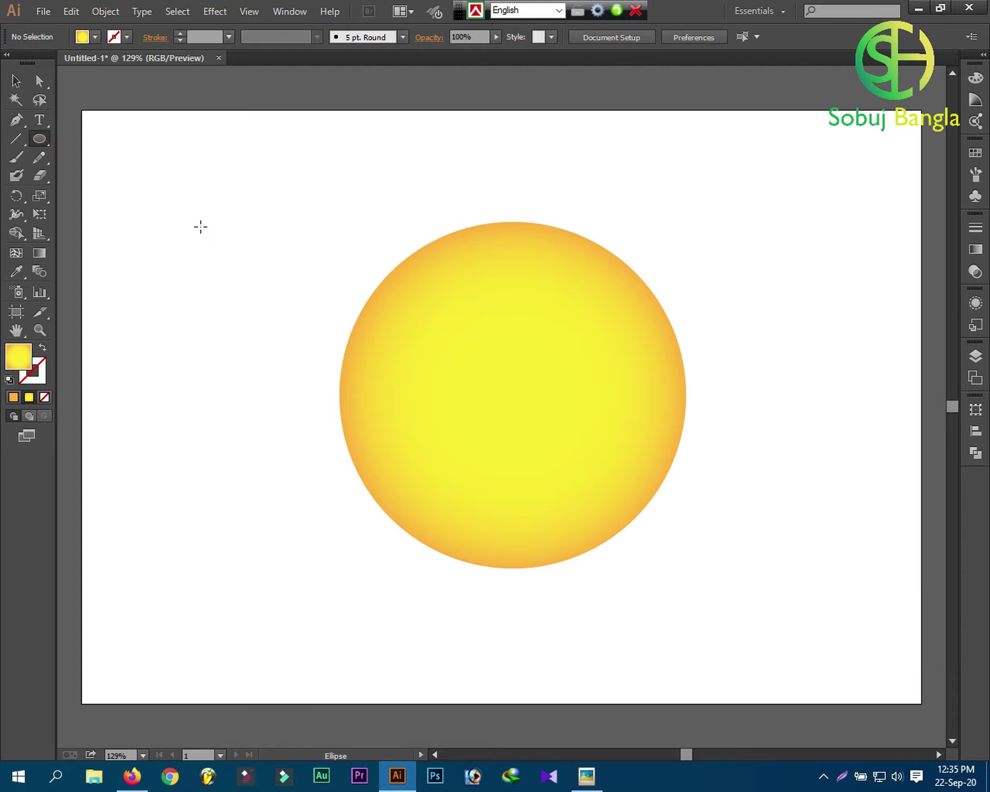
left_click_drag(201, 226, 227, 269)
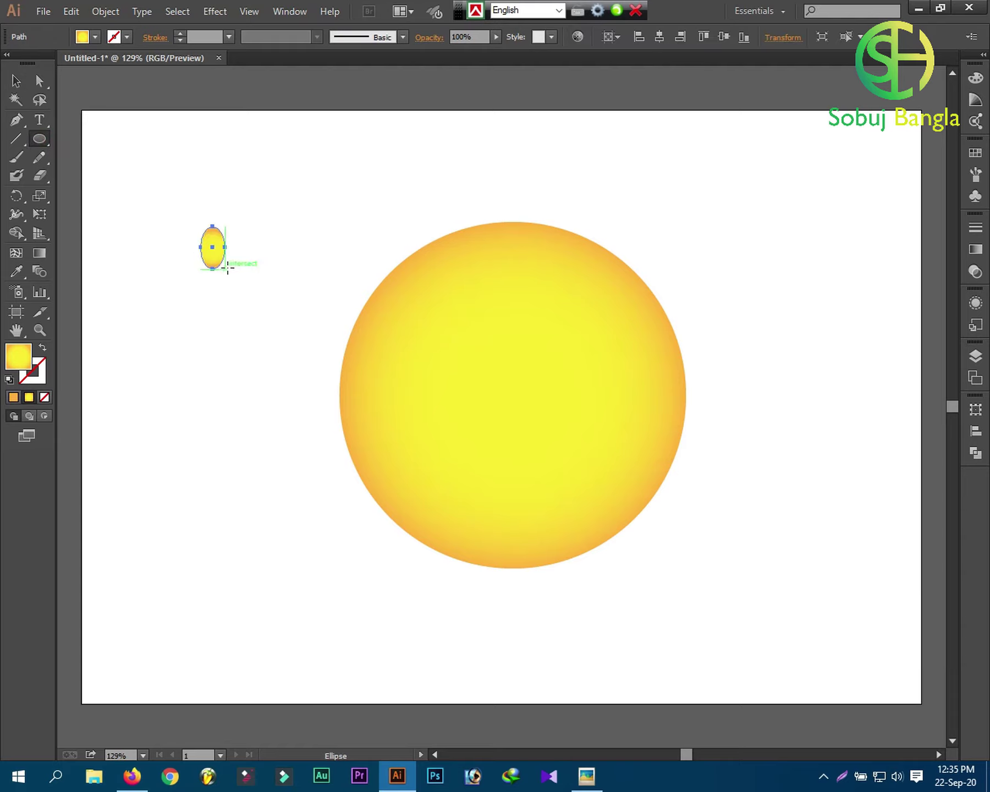
left_click(16, 81)
left_click(95, 37)
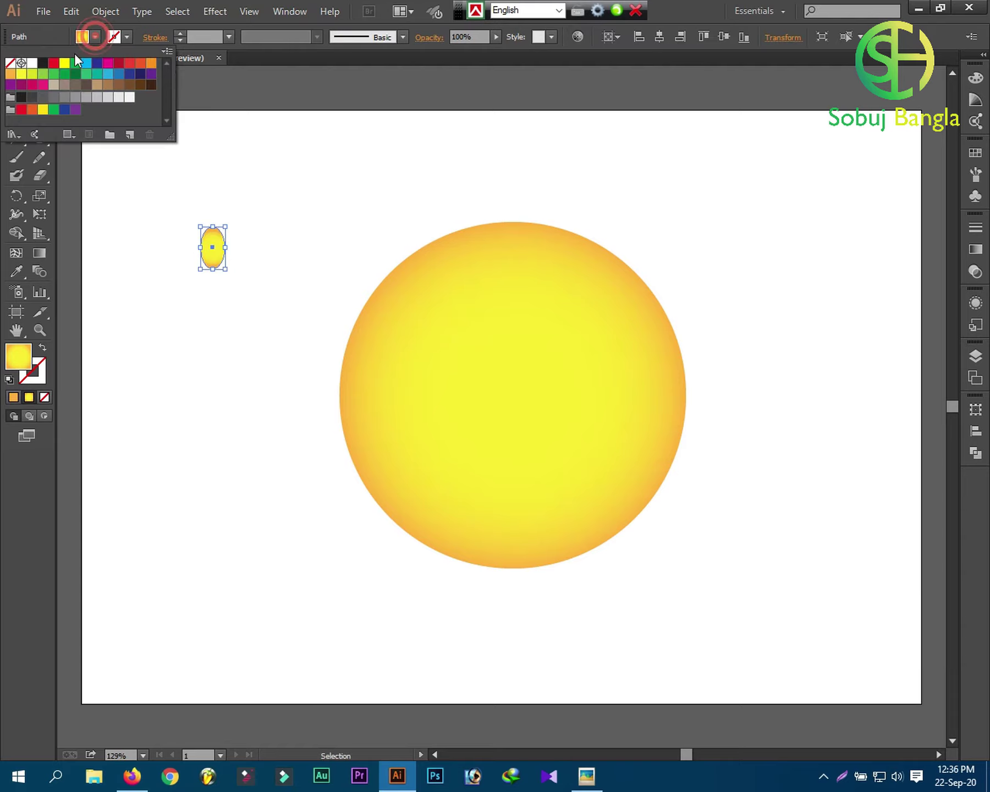
left_click(39, 65)
left_click(270, 198)
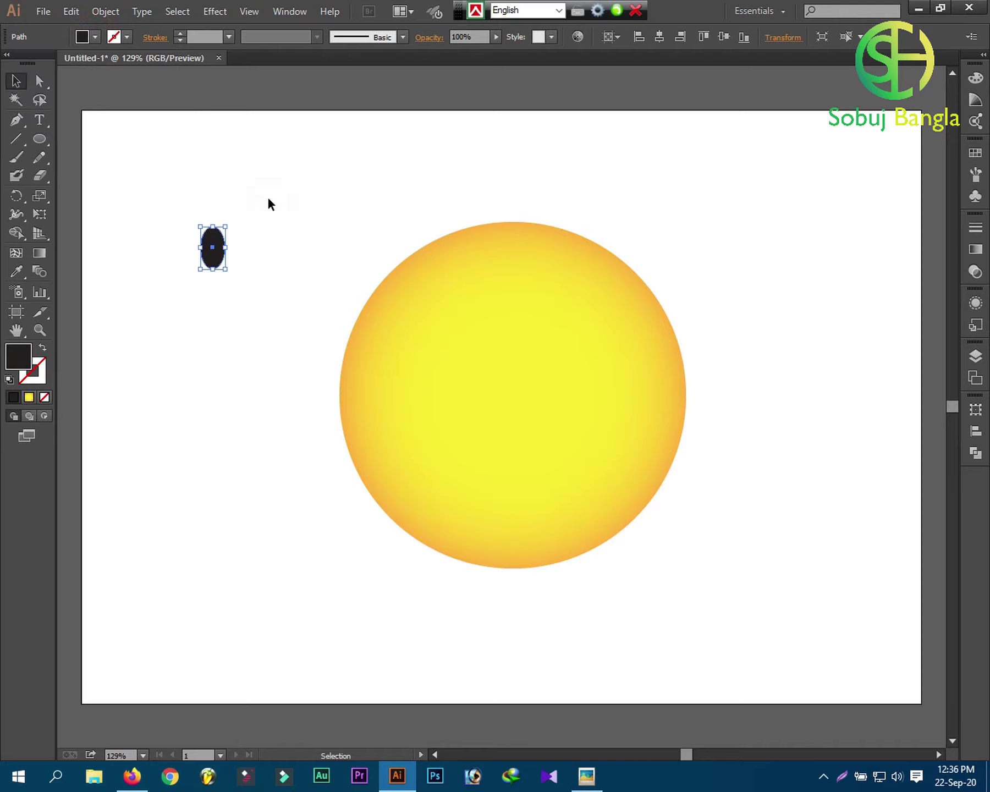
left_click(163, 177)
Copy and paste the black ellipse in place, then shrink the copy into a tiny highlight.
left_click(205, 243)
left_click(71, 12)
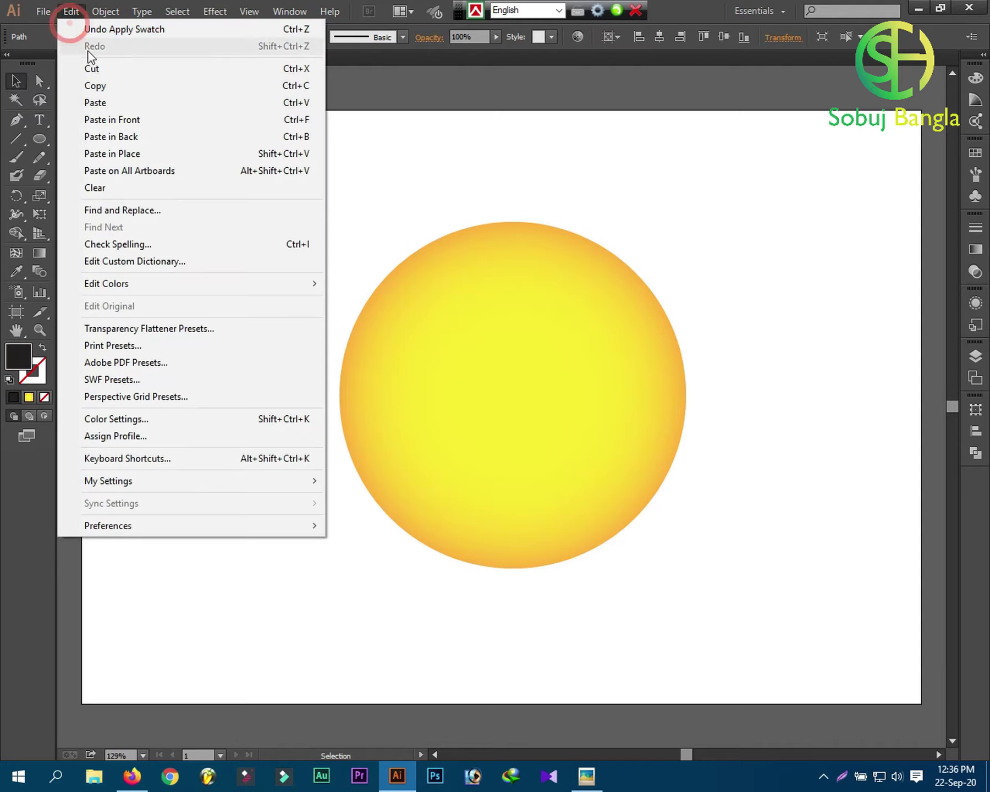
left_click(98, 86)
left_click(71, 12)
left_click(126, 120)
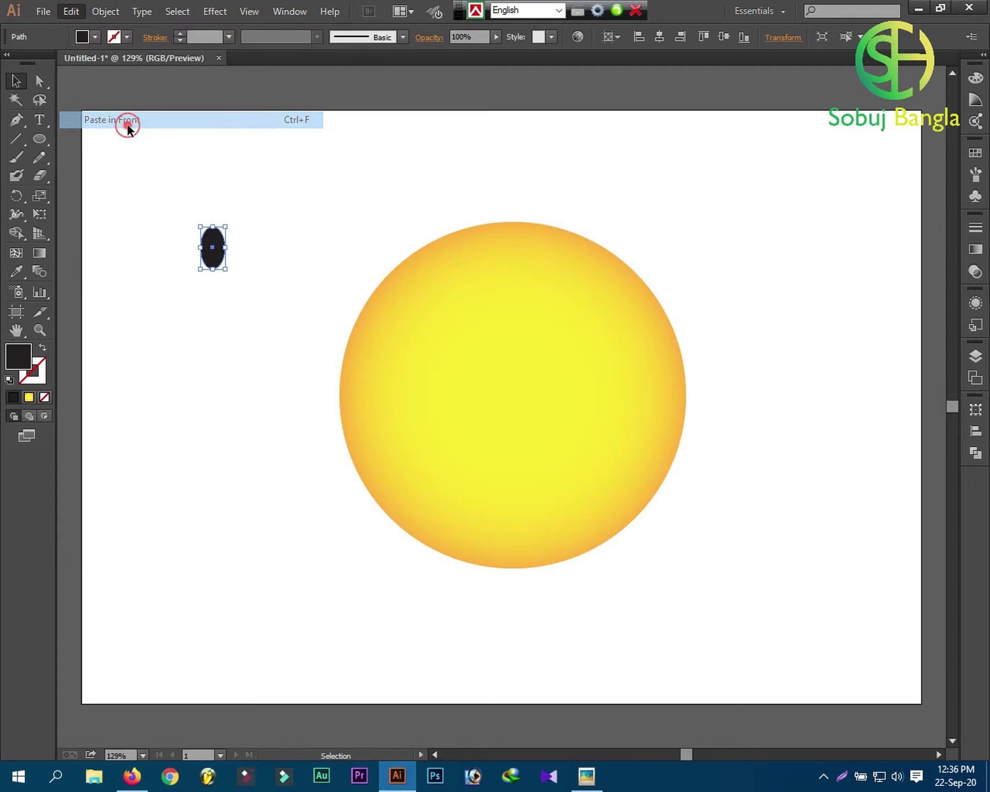
left_click_drag(200, 227, 207, 236)
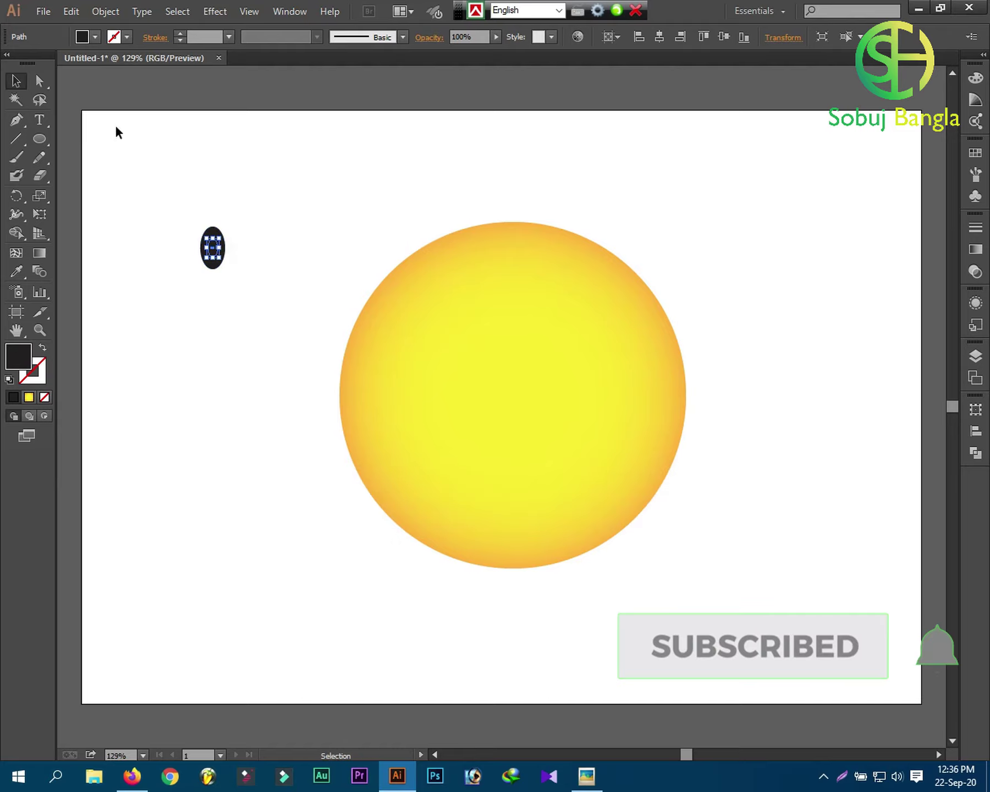
Fill the small copy white and nudge it down inside the eye.
left_click(97, 41)
left_click(32, 64)
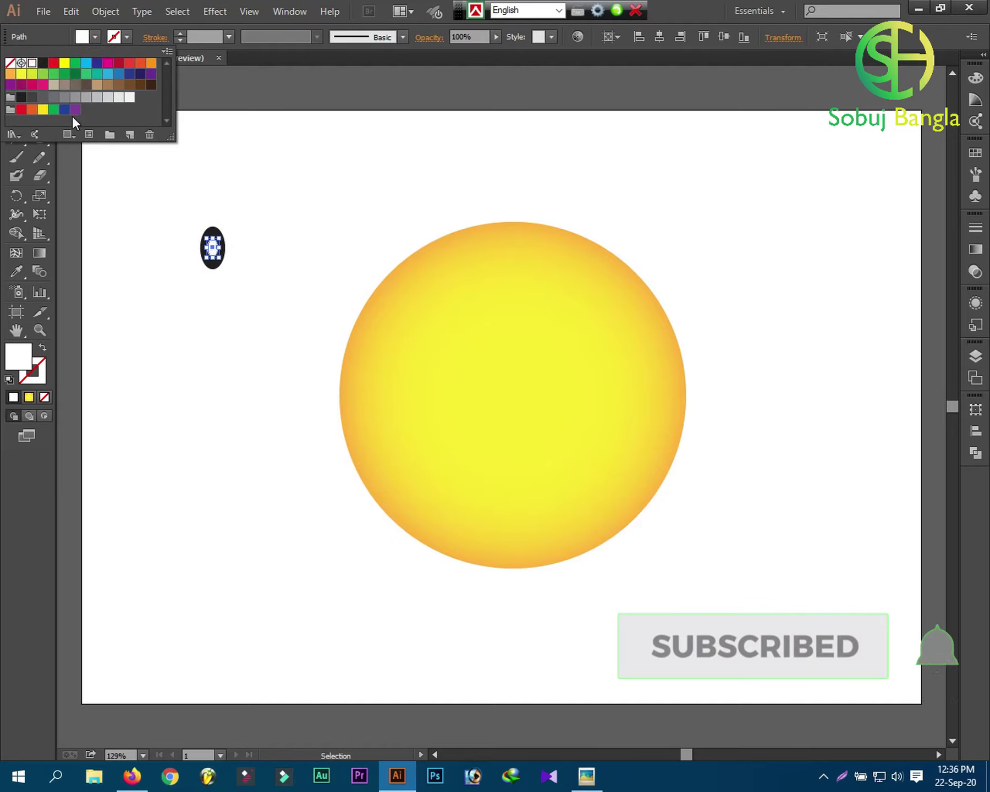
left_click(144, 162)
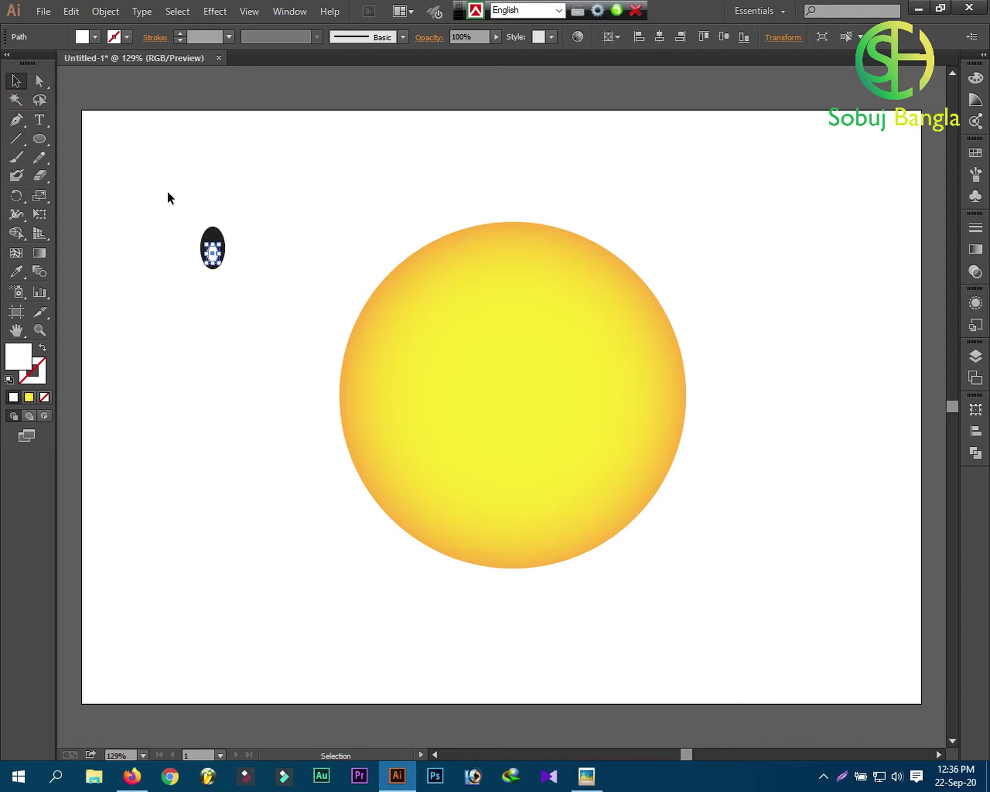
key("Down")
key("Down")
key("Down")
key("Down")
key("Down")
left_click(291, 245)
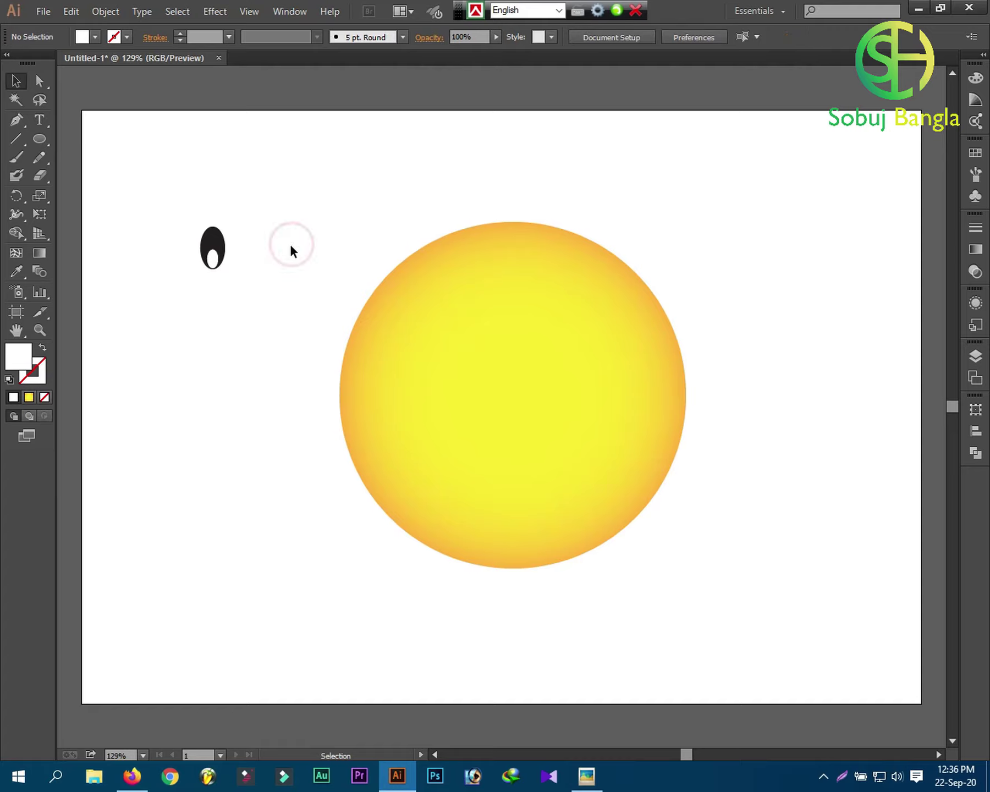
Position the white highlight at the bottom of the black eye and group both shapes.
left_click(218, 258)
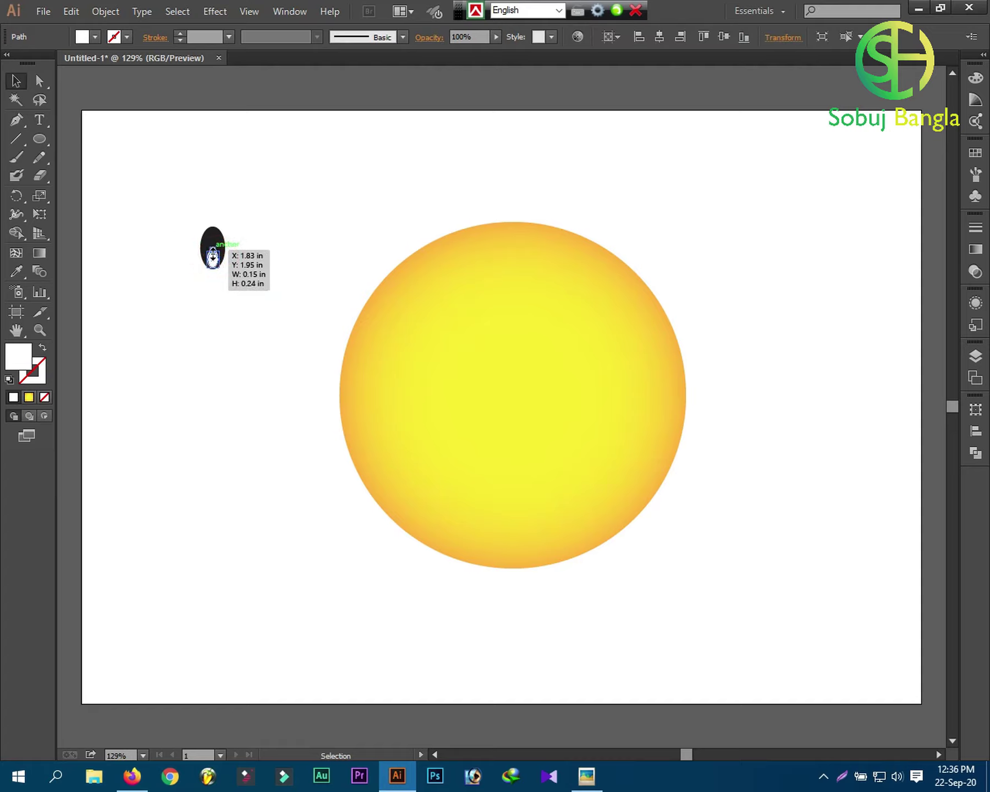
left_click(252, 251)
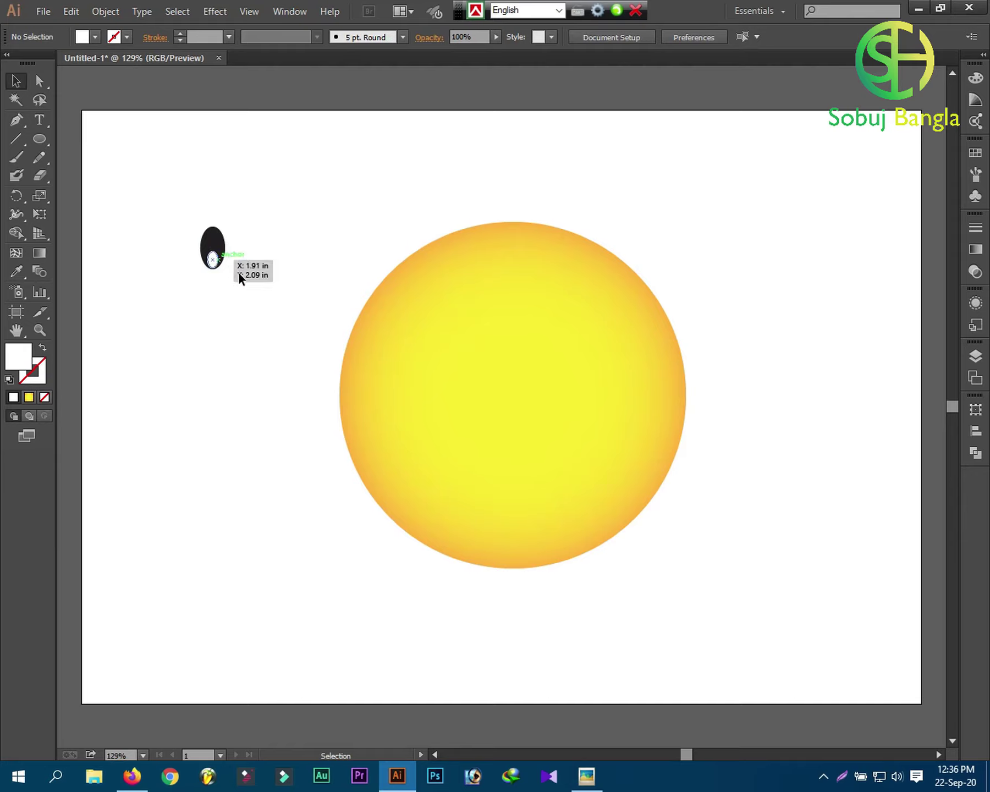
scroll(240, 271, "up", 2)
left_click(197, 249)
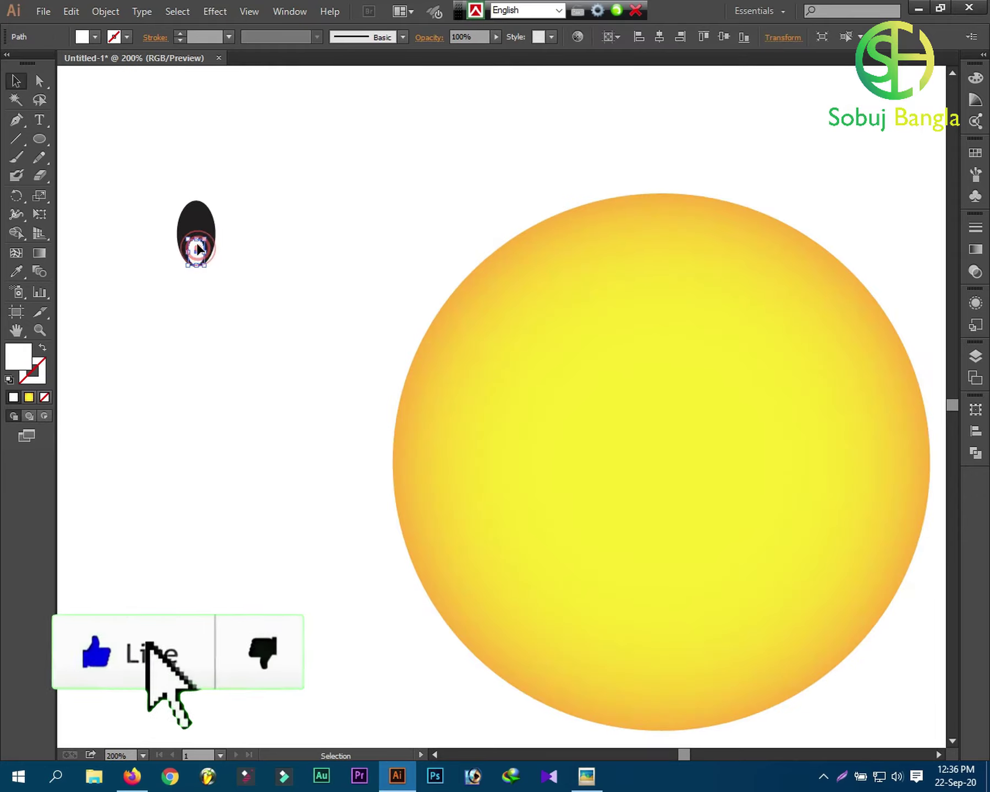
left_click_drag(196, 248, 196, 241)
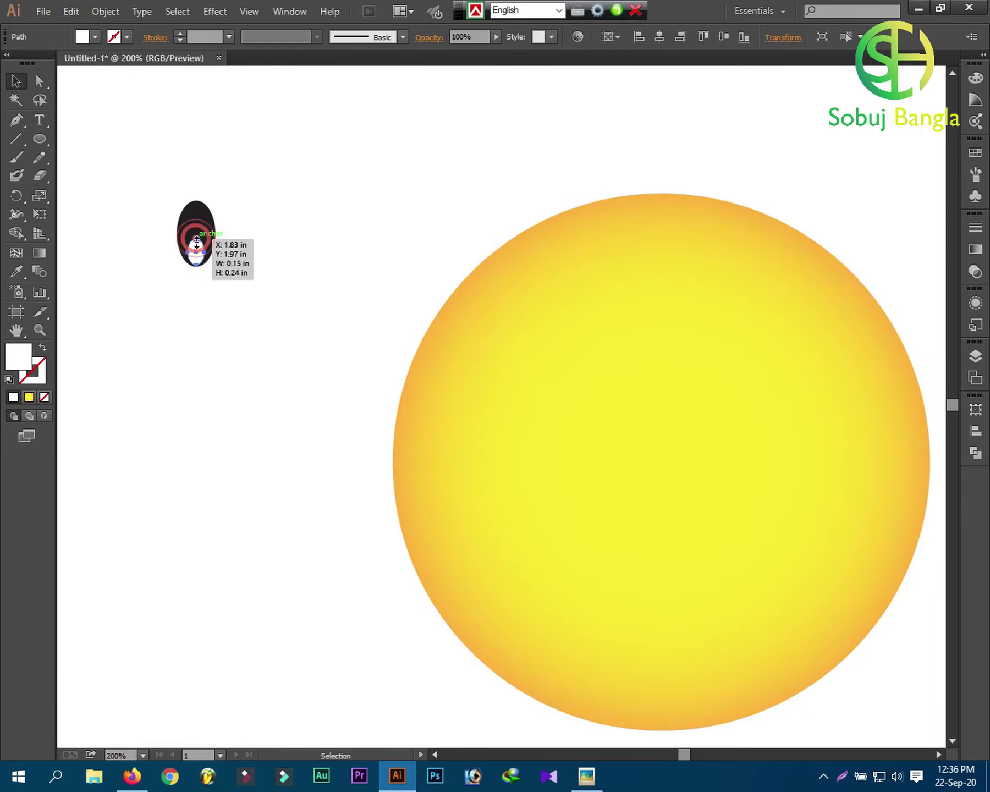
mouse_move(196, 240)
left_mouse_down()
mouse_move(193, 248)
mouse_move(187, 231)
mouse_move(823, 401)
mouse_move(821, 381)
mouse_move(571, 384)
left_mouse_up()
left_click(225, 254)
right_click(200, 230)
left_click(233, 297)
Move the right eye group slightly left, further inward on the face.
double_click(825, 385)
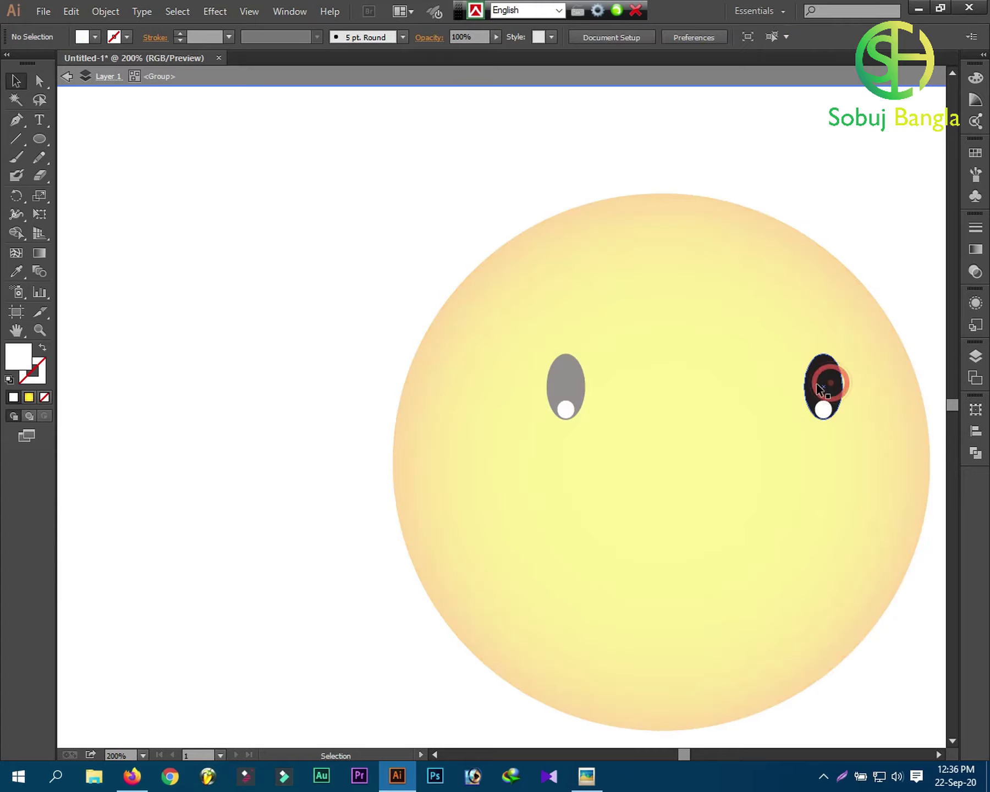
left_click_drag(823, 388, 798, 389)
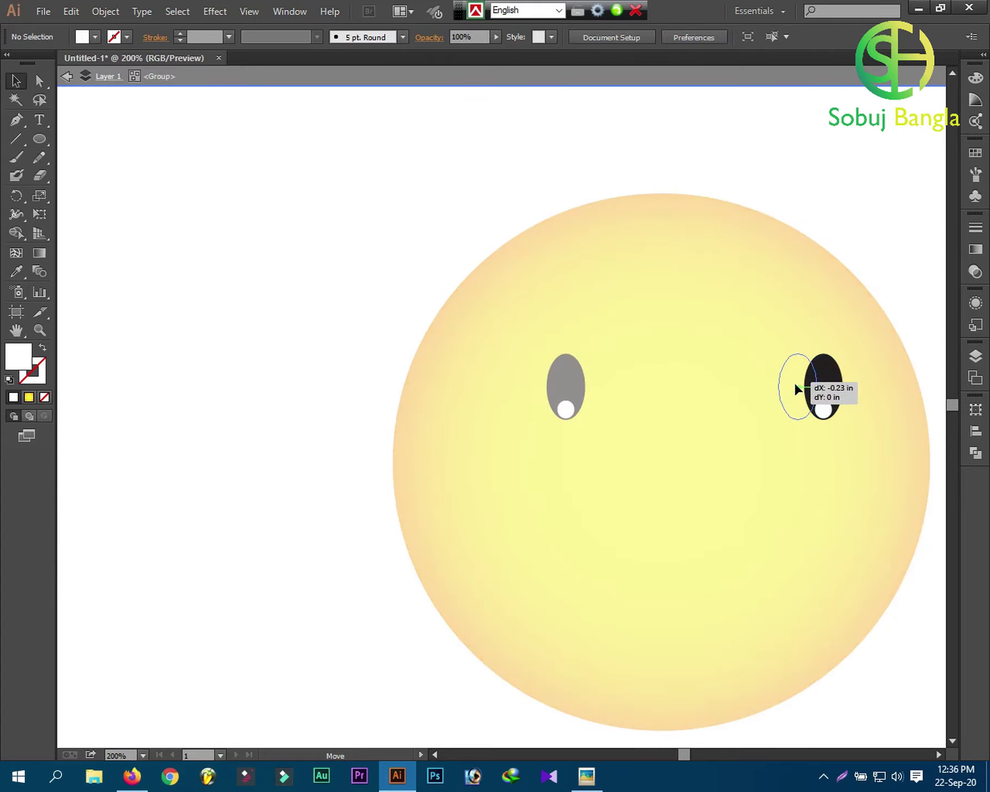
double_click(876, 262)
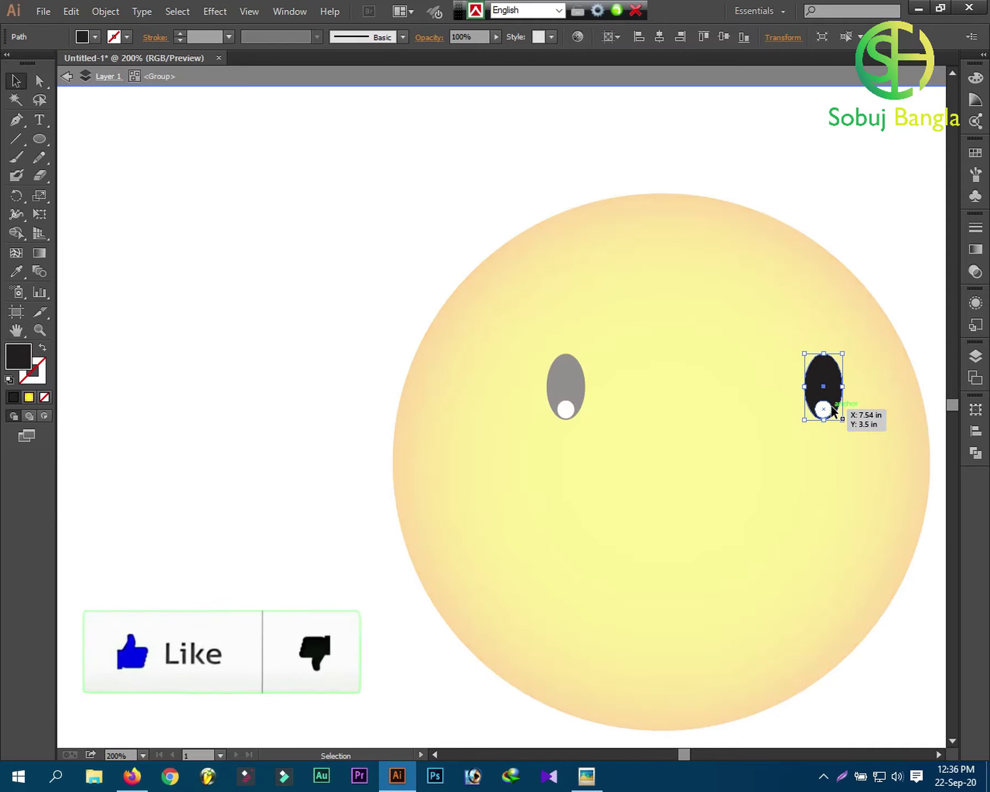
double_click(832, 412)
left_click(828, 409)
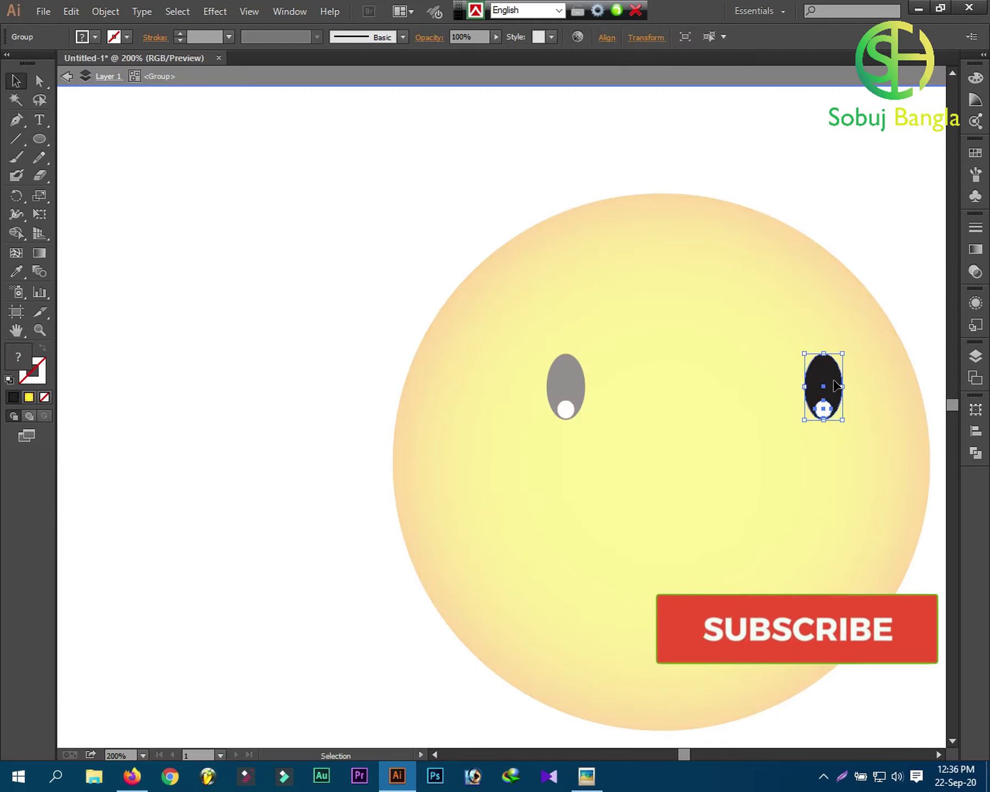
left_click_drag(820, 405, 800, 387)
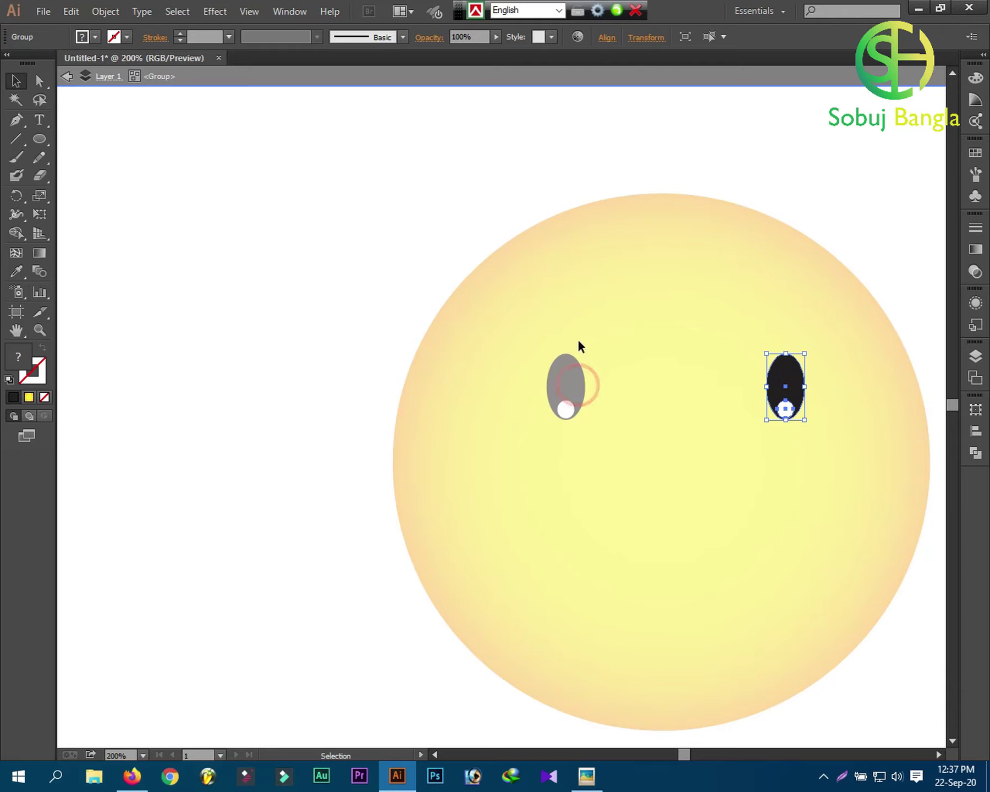
left_click(495, 221)
double_click(372, 226)
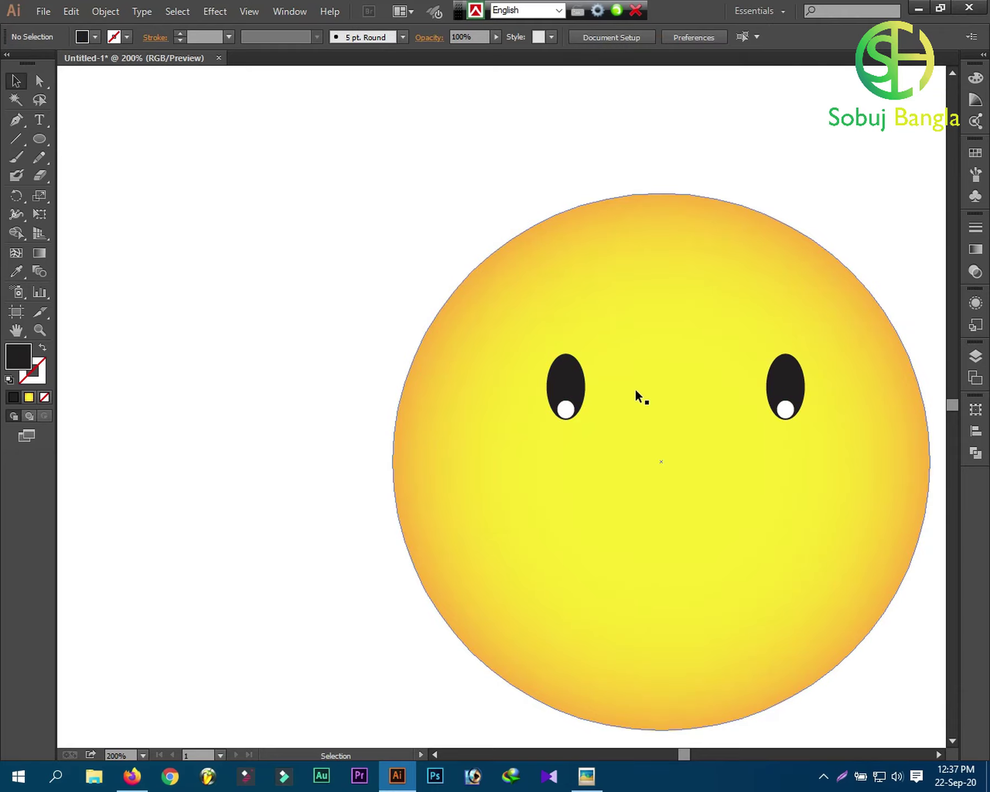
Select both eyes and align them level using the Align panel.
left_click(577, 386)
left_click(780, 385, "shift")
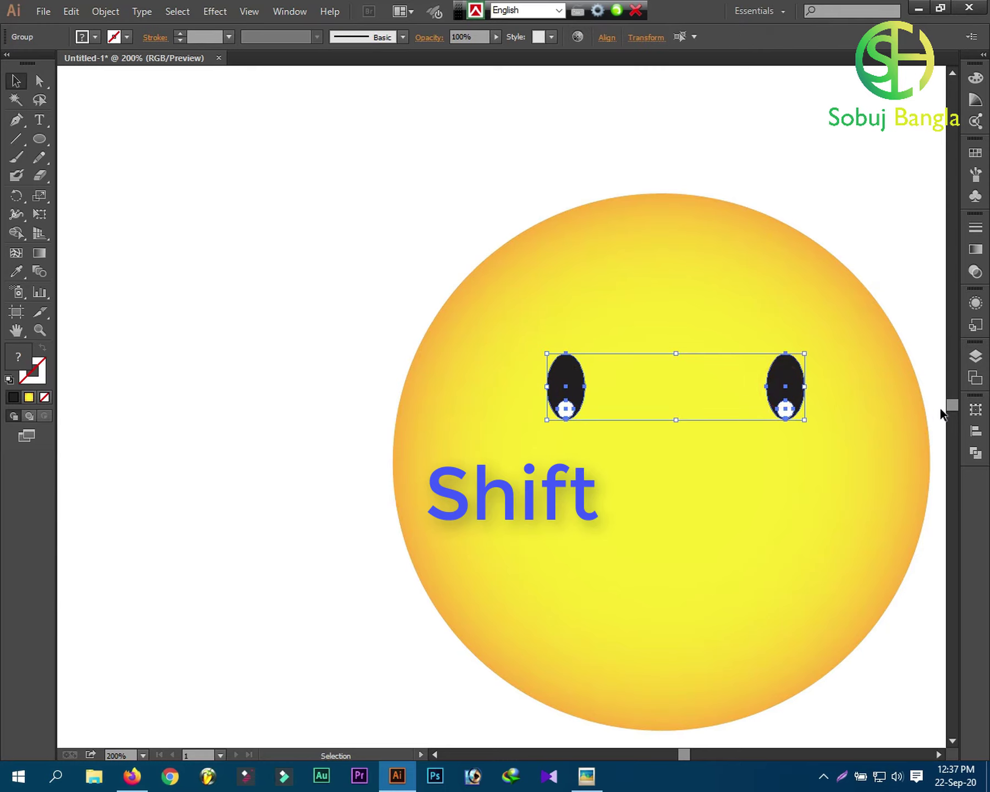
left_click(977, 434)
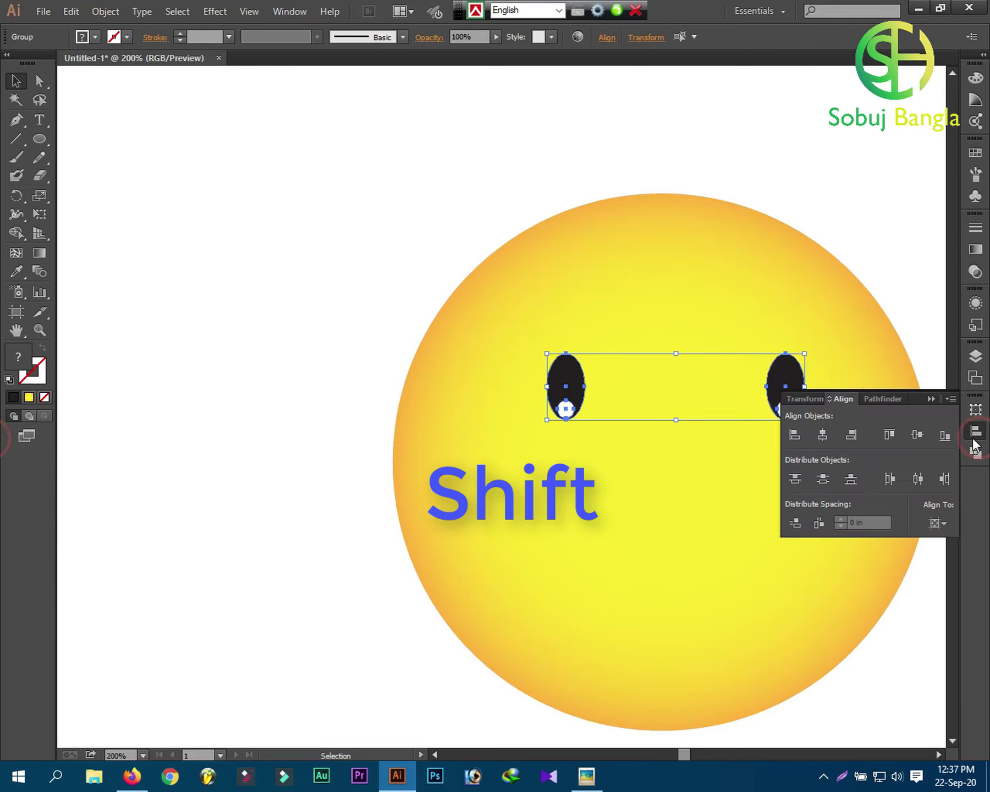
left_click(944, 523)
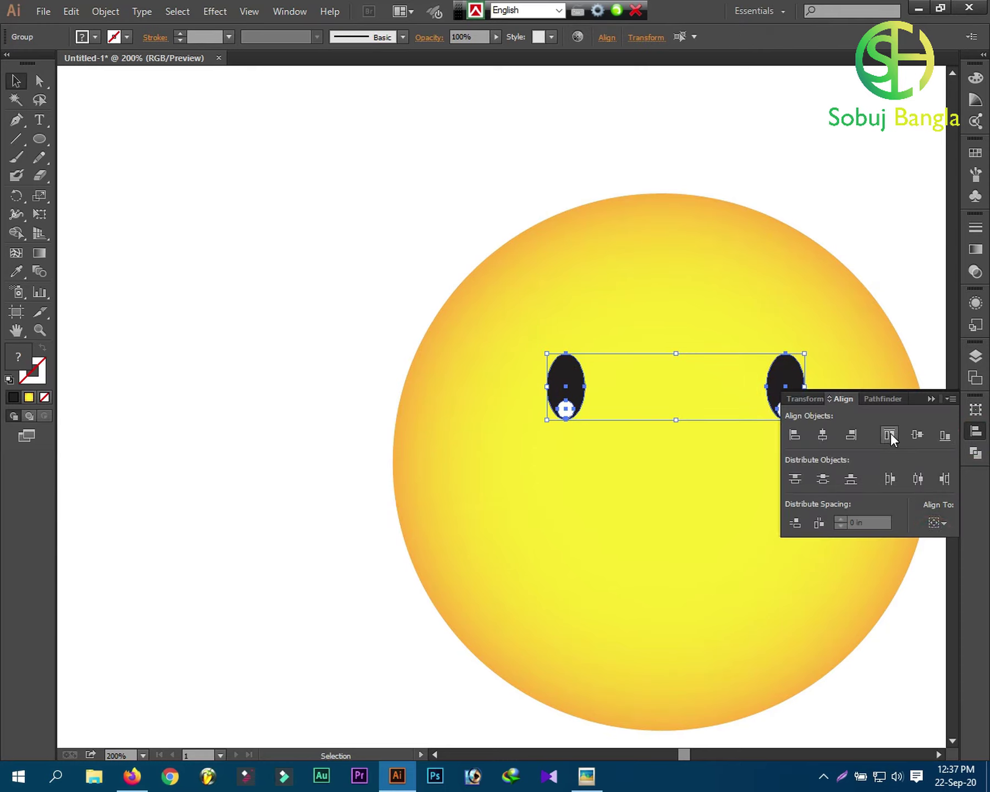
left_click(938, 399)
left_click(933, 346)
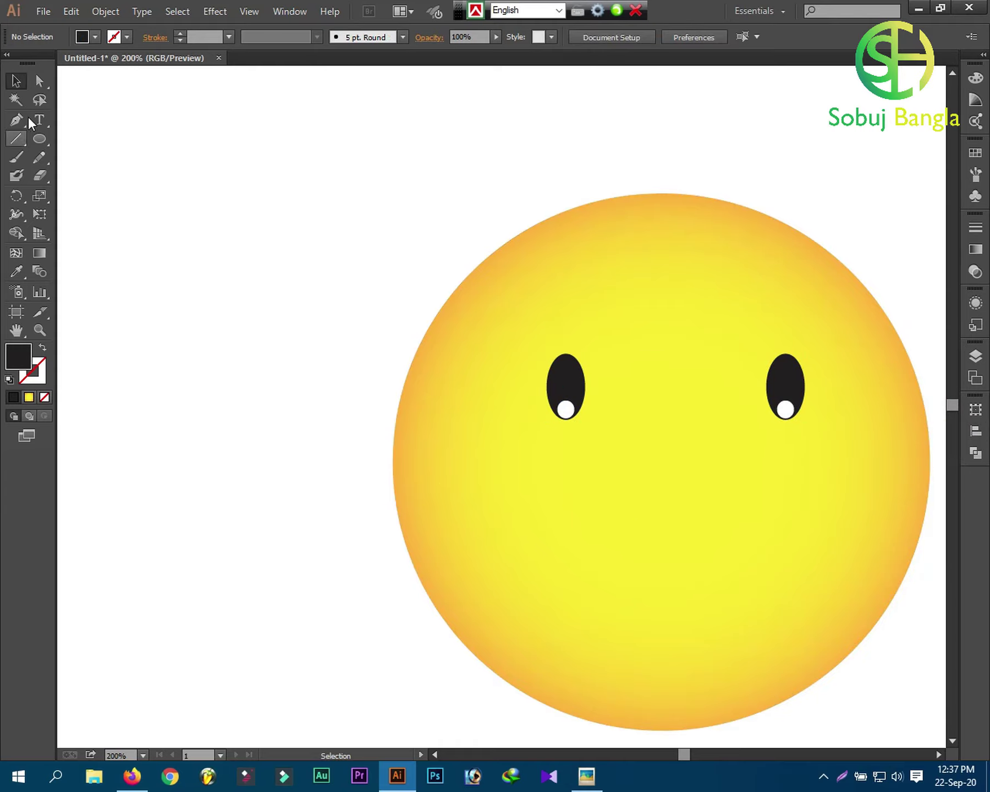
Draw a small black dot below the left eye and place a level copy below the right eye.
left_click(37, 140)
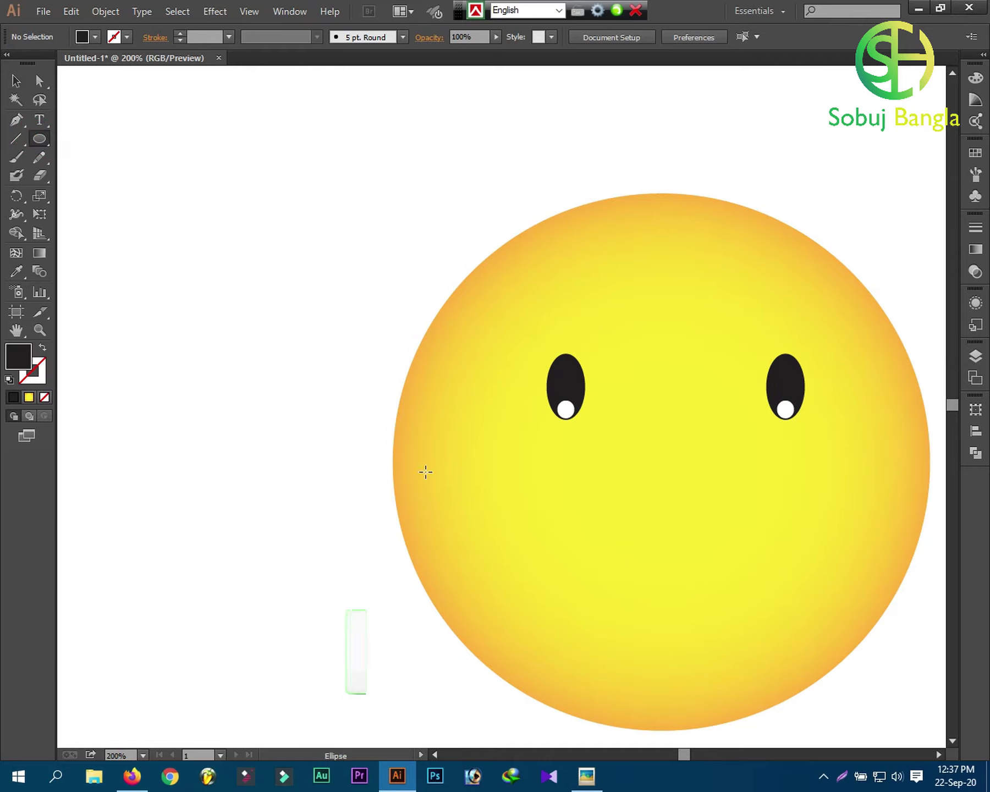
left_click_drag(544, 513, 550, 517)
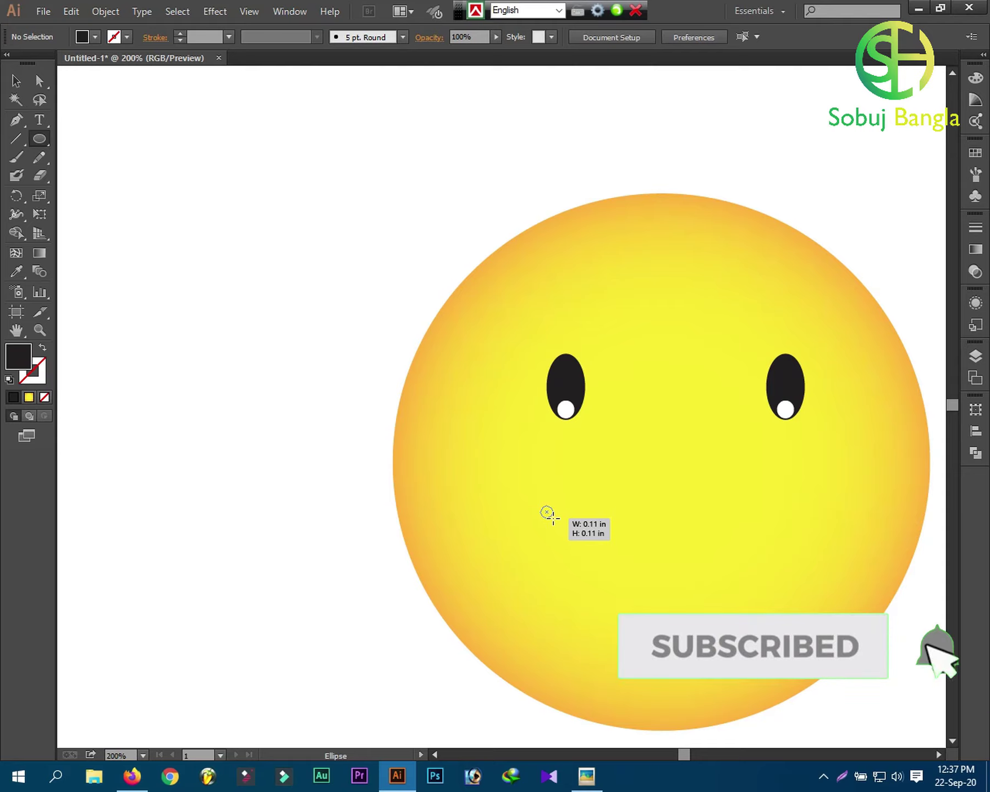
left_click_drag(554, 518, 548, 514)
left_click(16, 82)
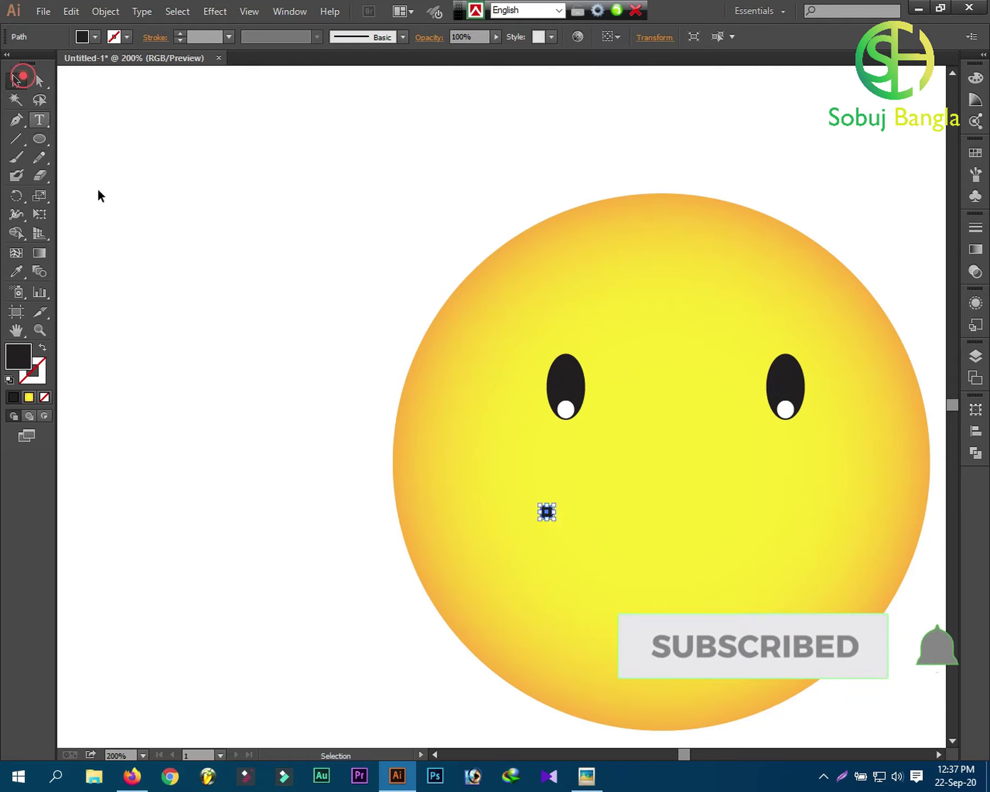
mouse_move(549, 517)
left_mouse_down()
mouse_move(585, 529)
mouse_move(775, 535)
left_mouse_up()
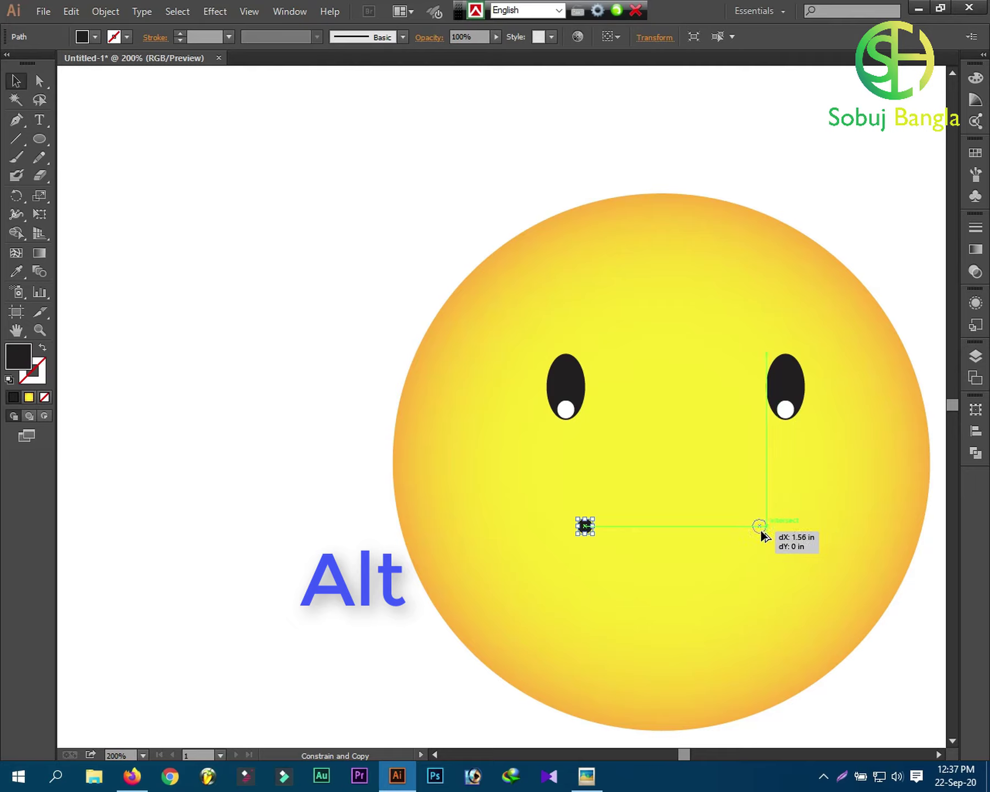
left_click_drag(775, 535, 759, 534)
left_click(135, 364)
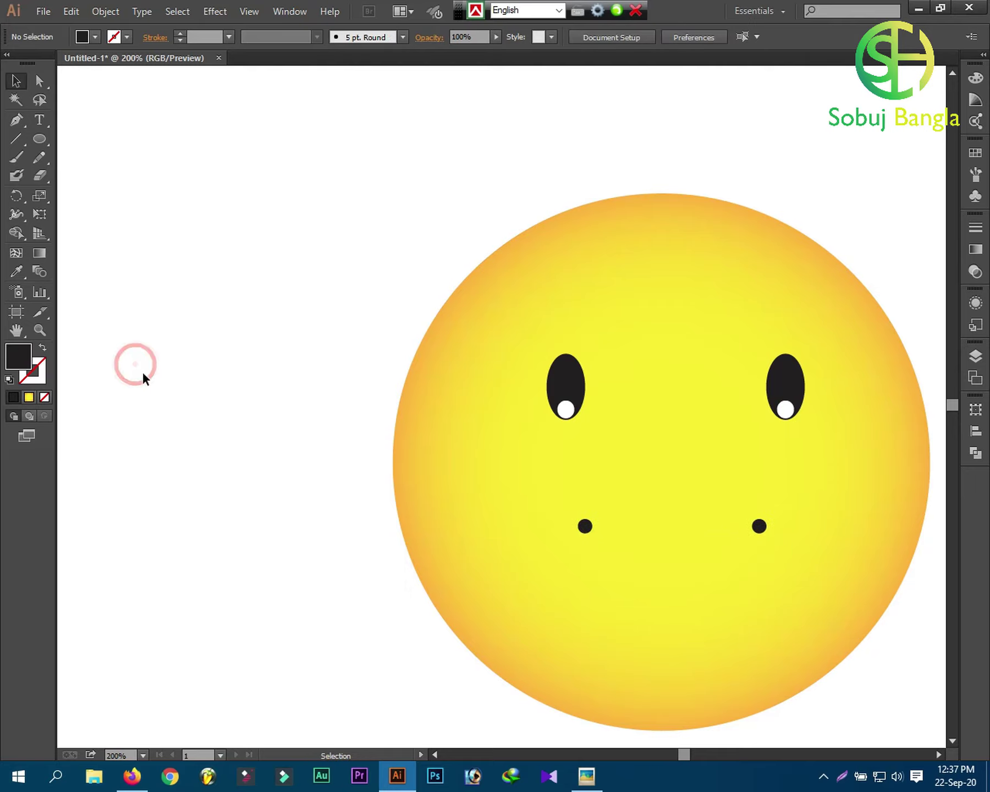
left_click(16, 140)
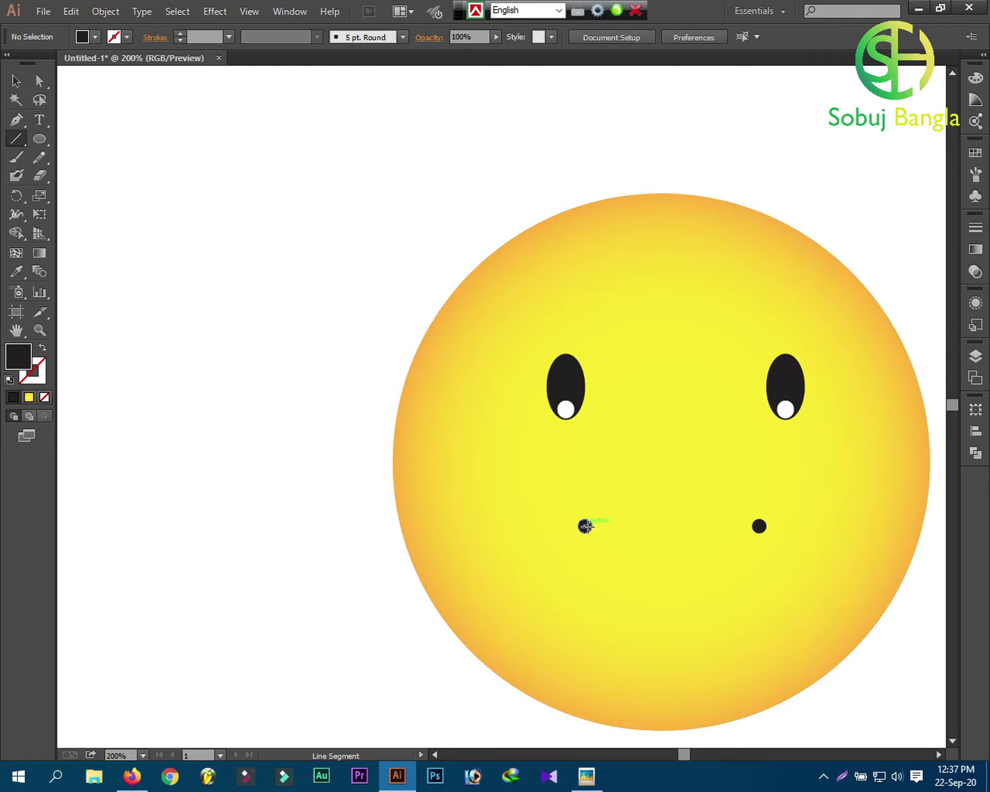
Draw a straight mouth line between the two dots with a 6 pt stroke.
left_click_drag(586, 526, 763, 540)
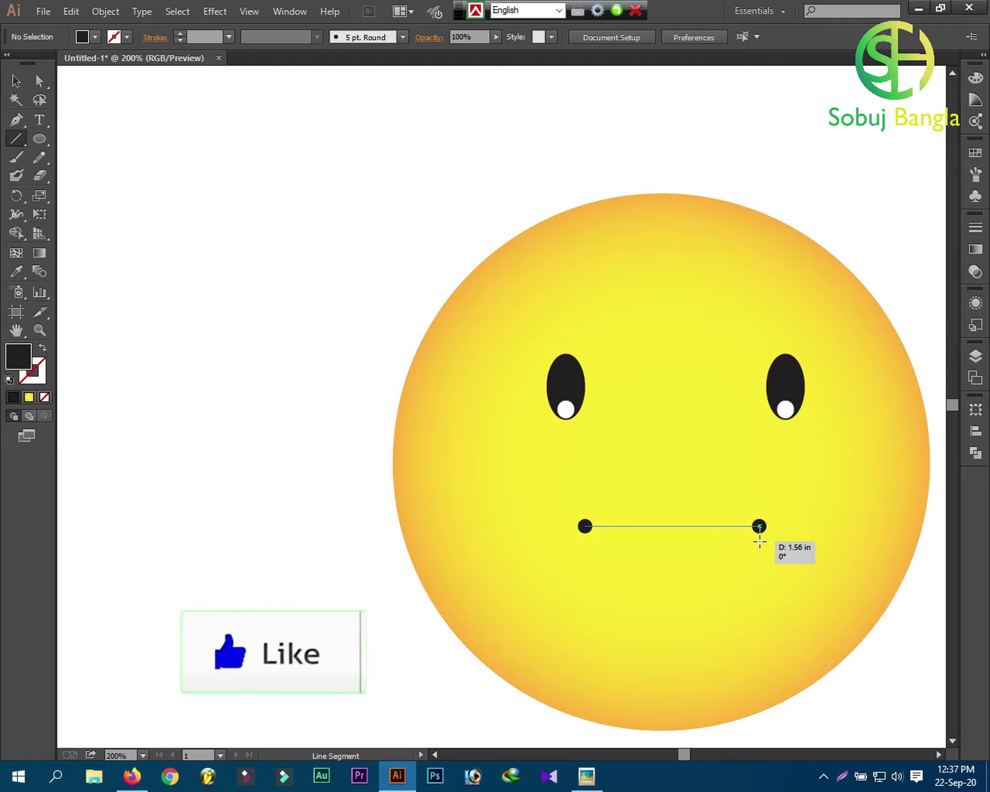
left_click_drag(763, 541, 763, 541)
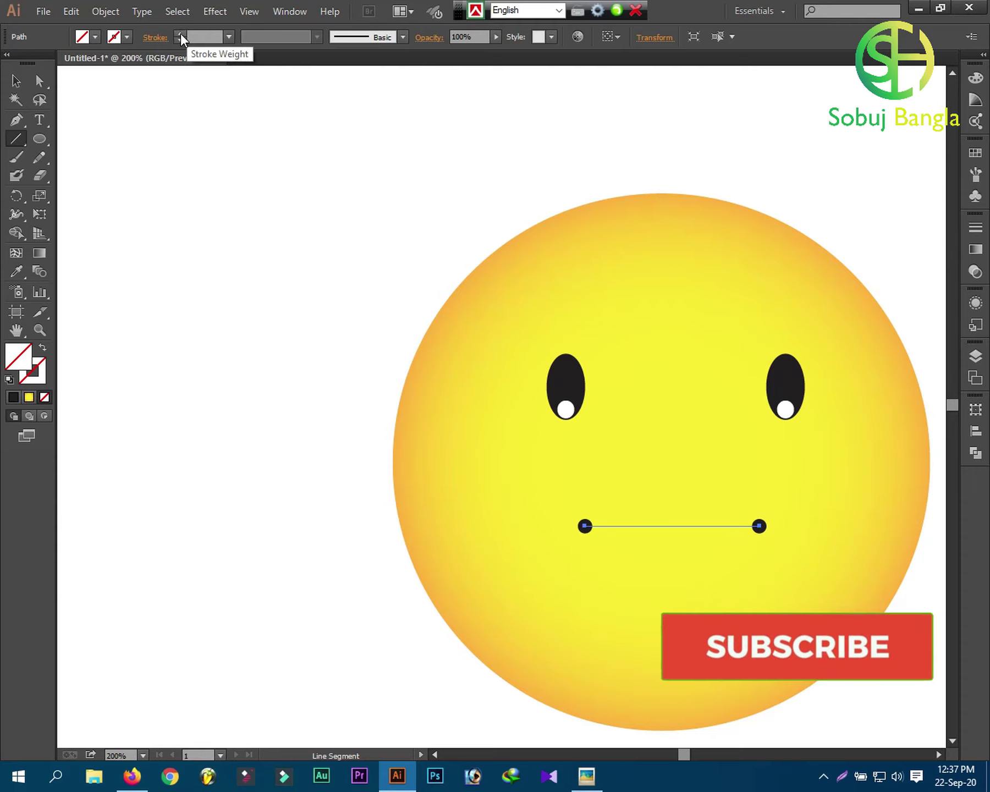
left_click(180, 34)
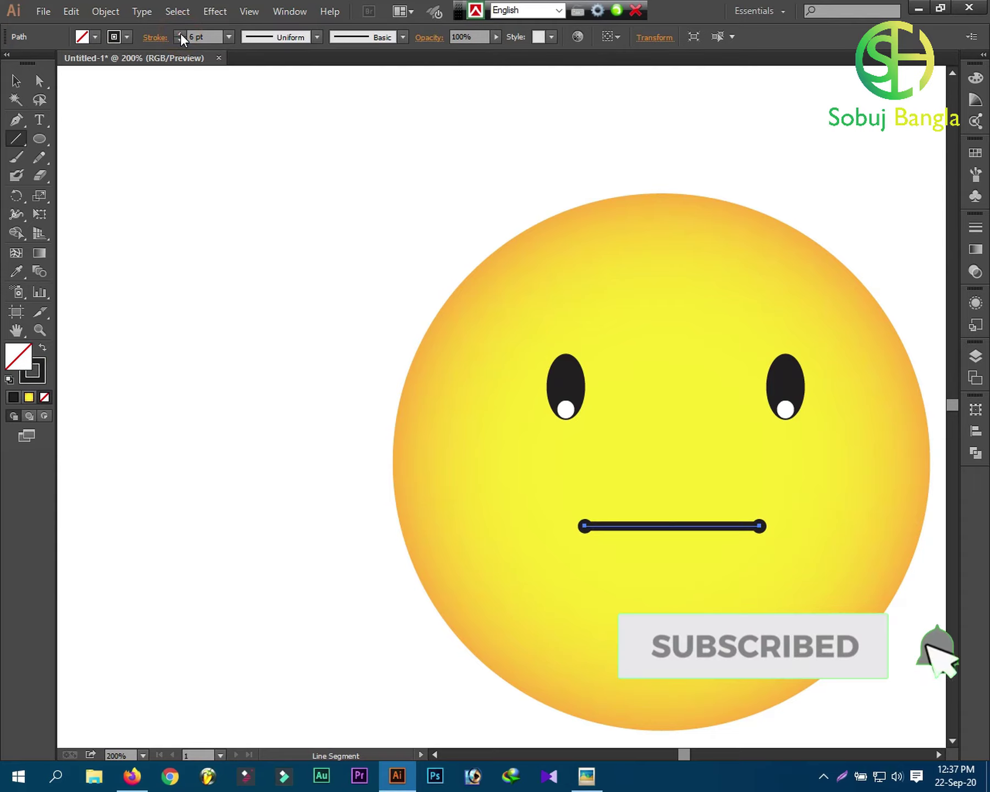
Pull the mouth line's middle down with the Anchor Point tool into a deep curved smile.
left_click(39, 81)
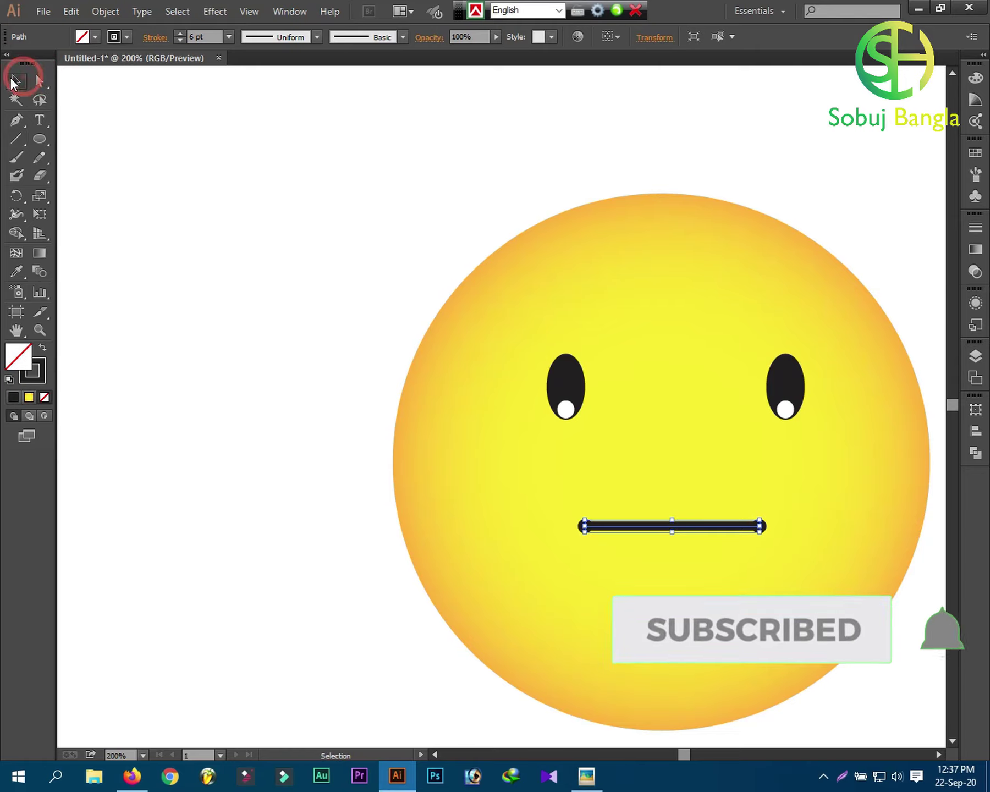
left_click(17, 119)
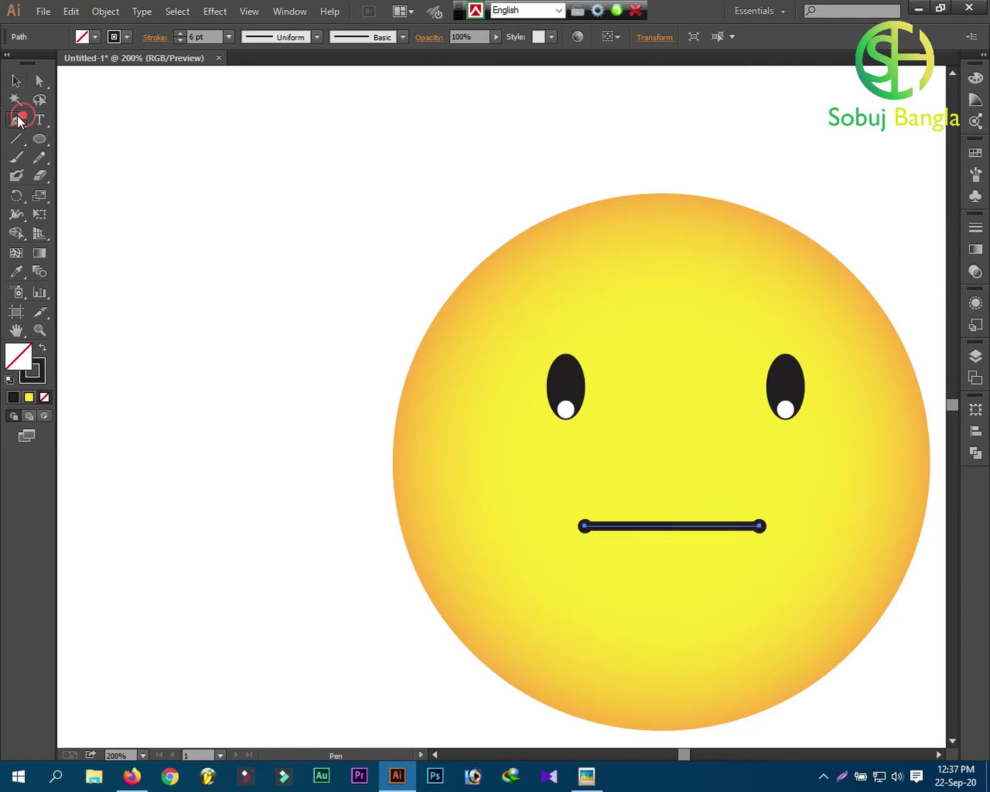
key("shift+c")
left_click_drag(667, 542, 670, 574)
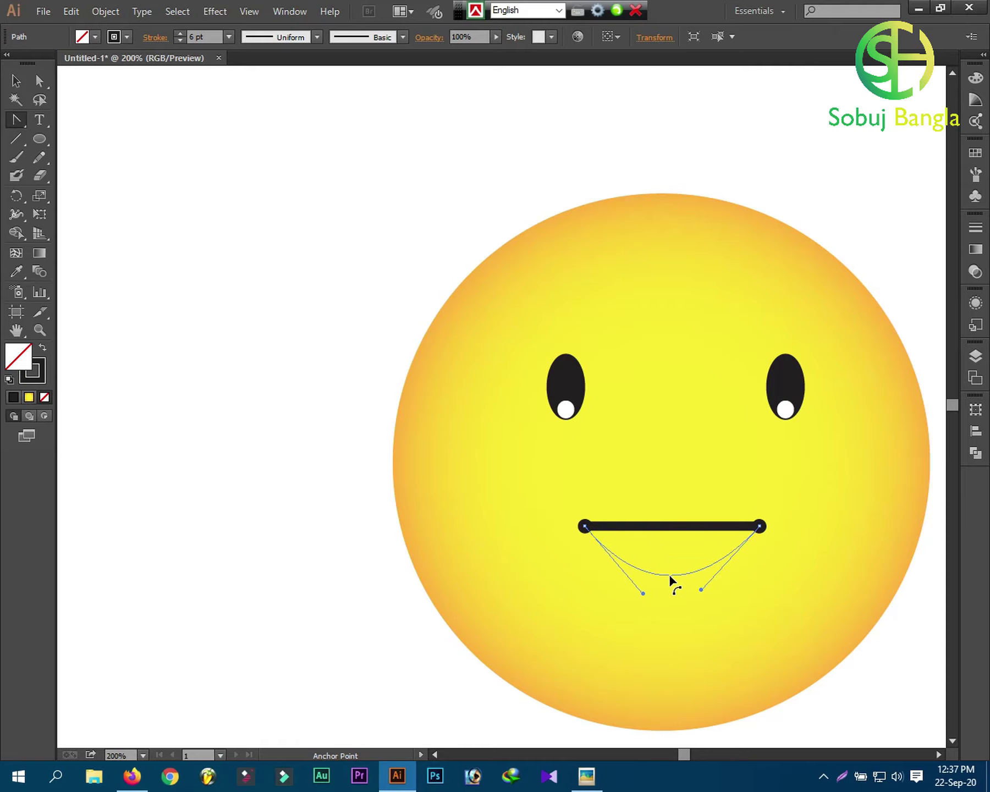
key("shift")
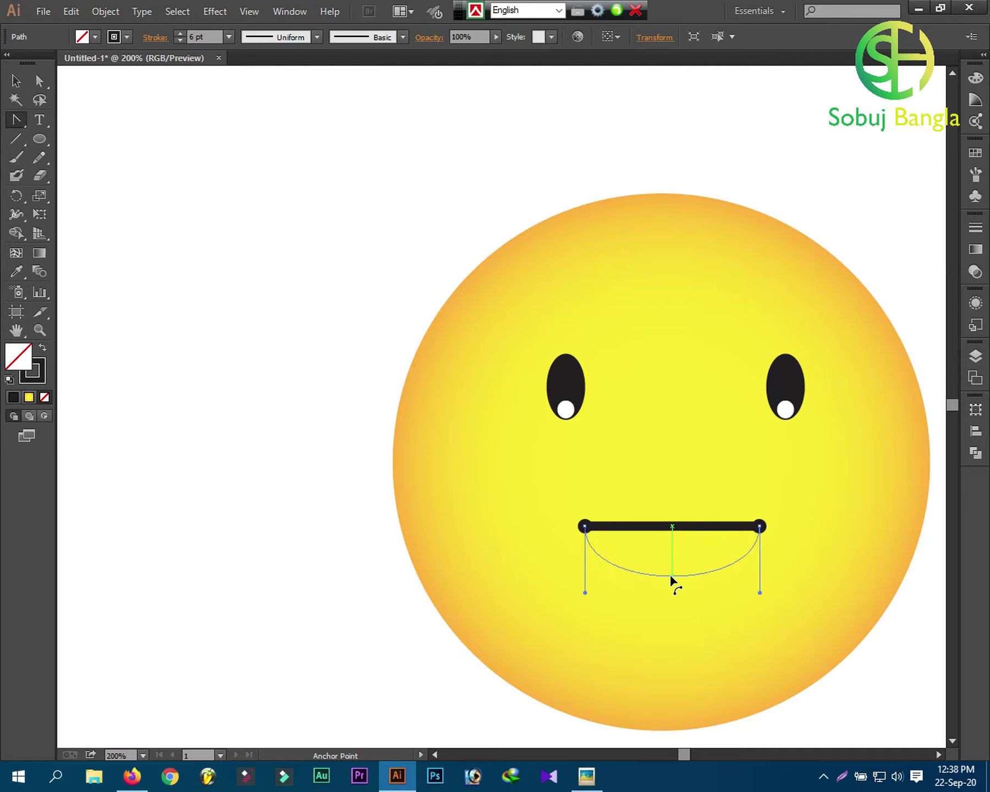
left_click_drag(668, 573, 671, 573)
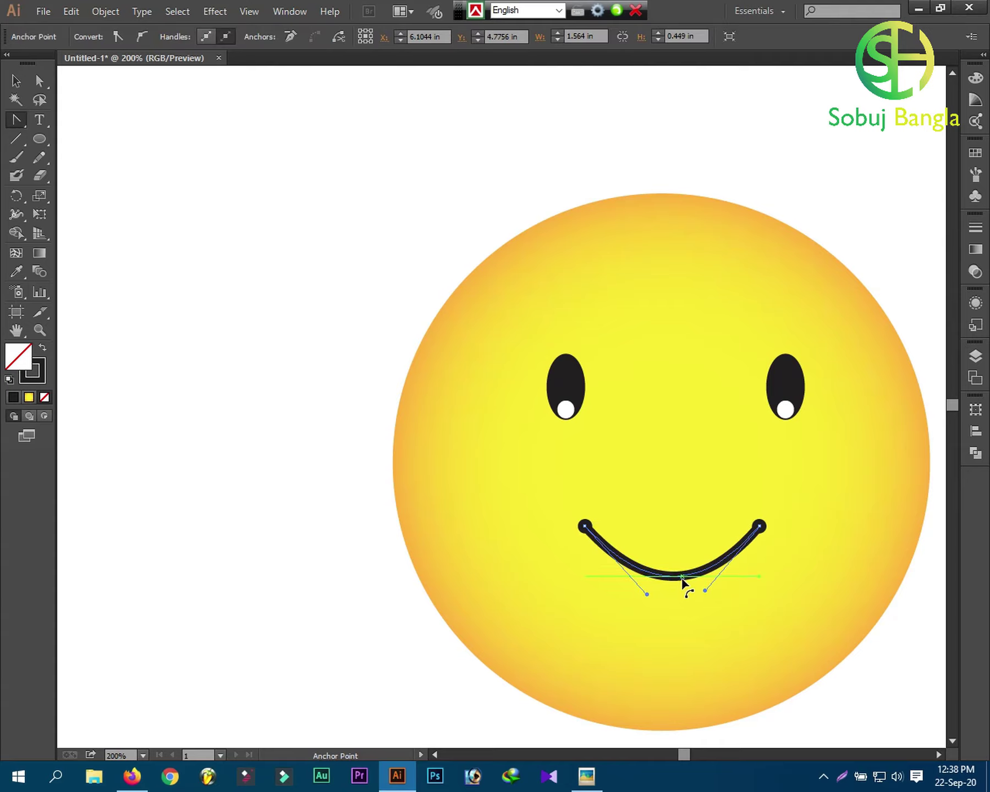
left_click_drag(681, 588, 682, 588)
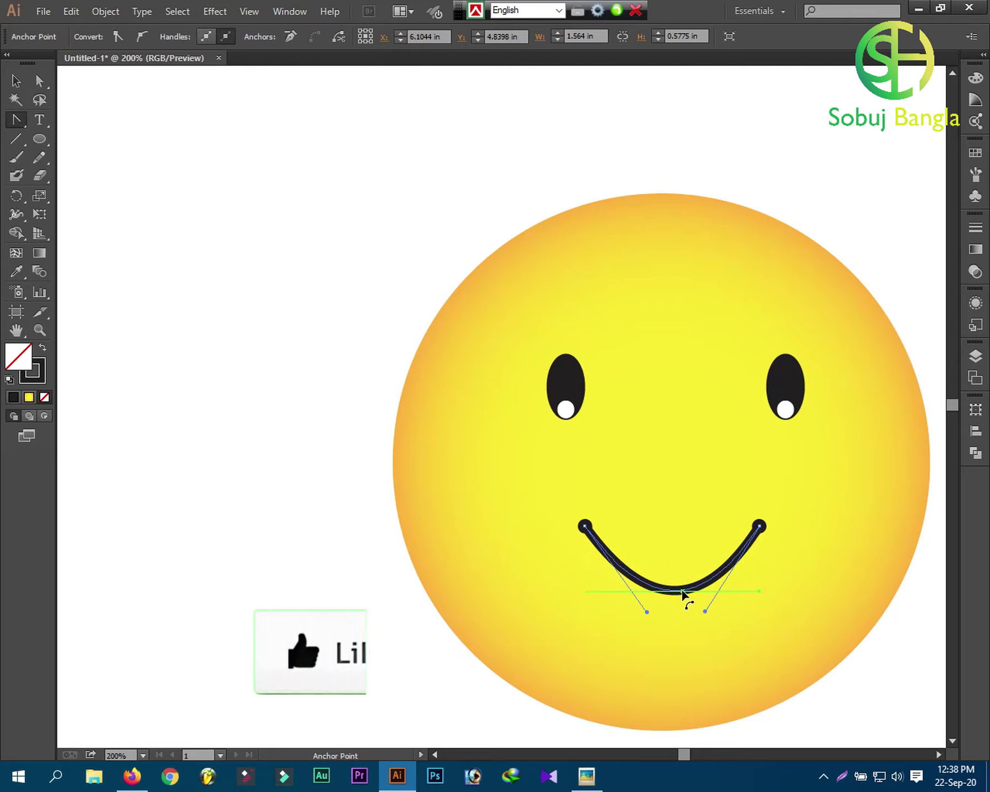
left_click(16, 81)
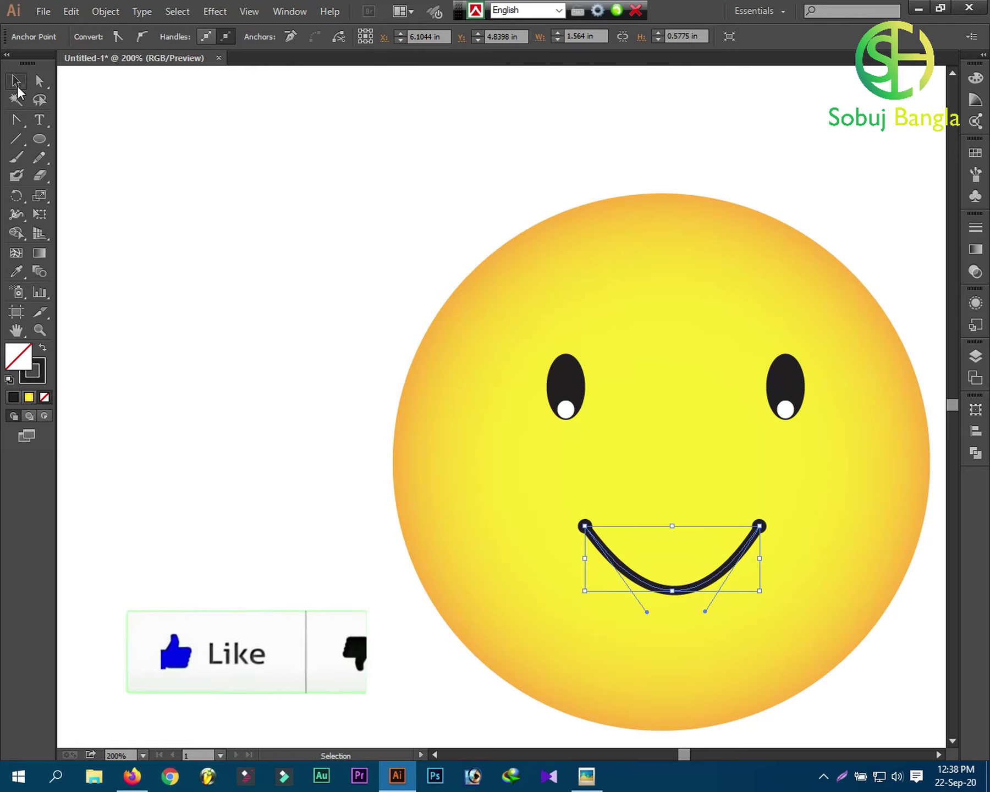
left_click(194, 215)
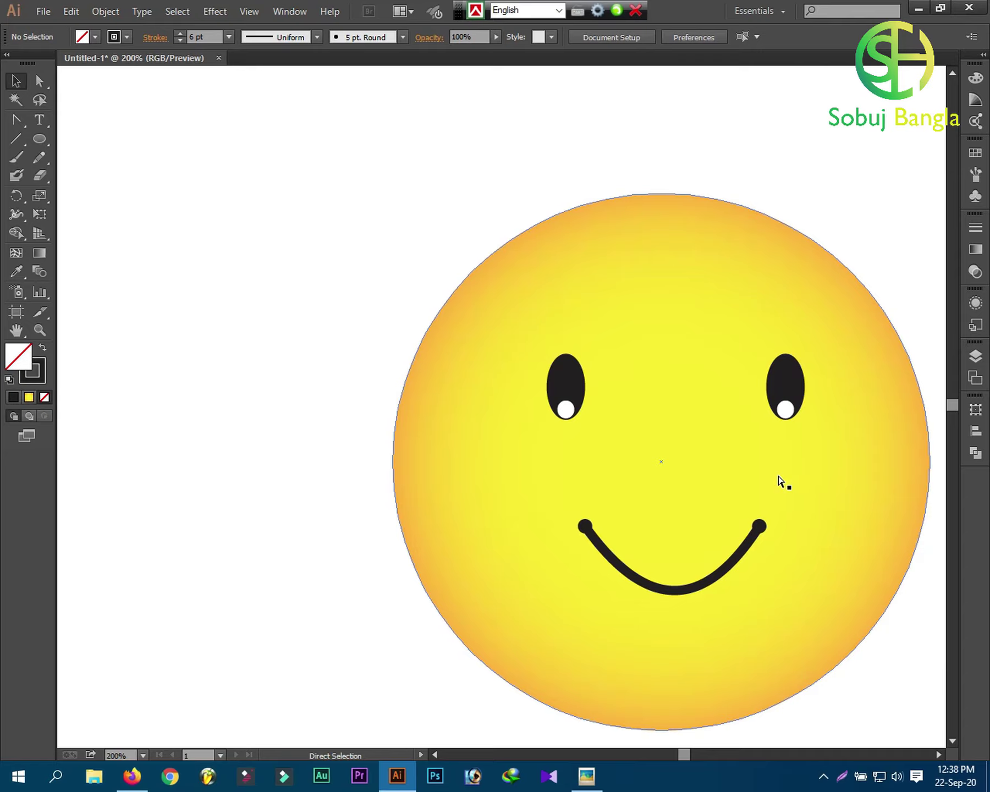
Group the face, eyes and smile into one smiley.
key("ctrl+0")
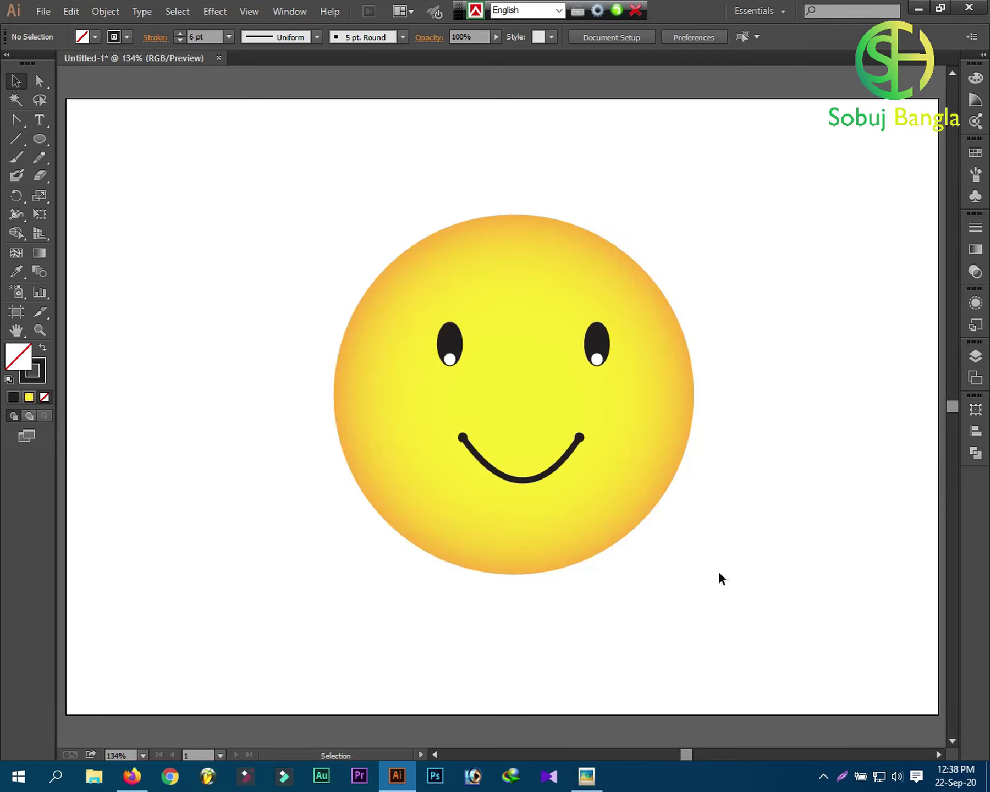
left_click_drag(719, 573, 275, 265)
right_click(499, 373)
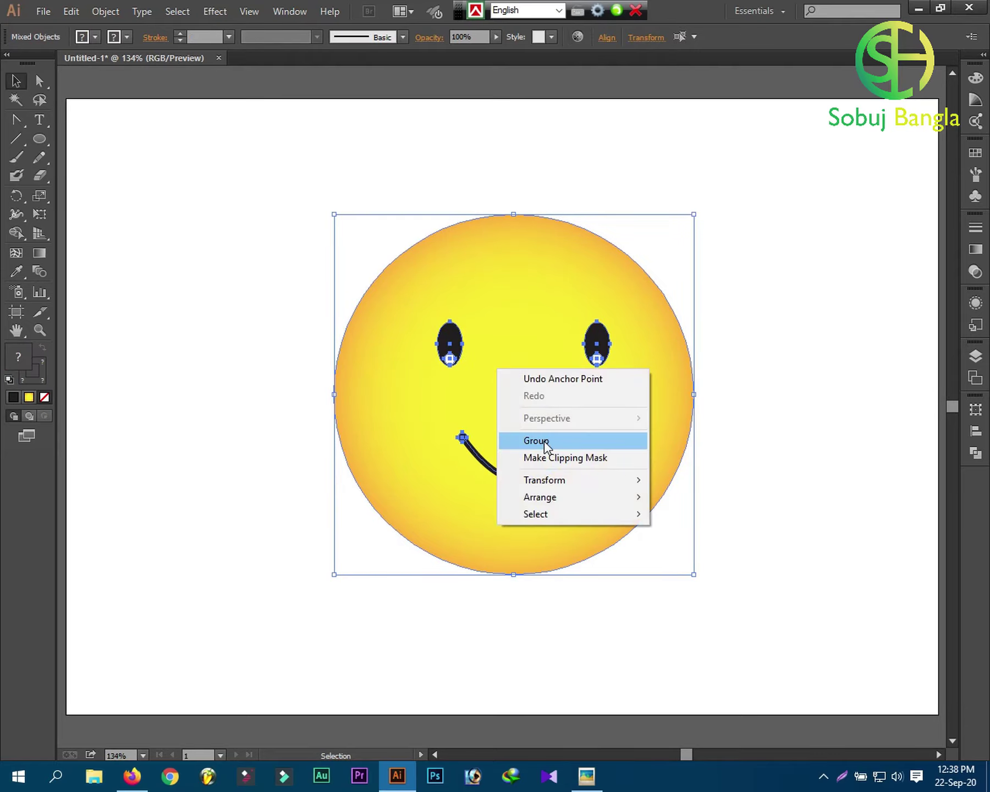
left_click(544, 441)
left_click(748, 439)
Duplicate the smiley to the upper and lower right, rotating a copy about 20°.
left_click(654, 467)
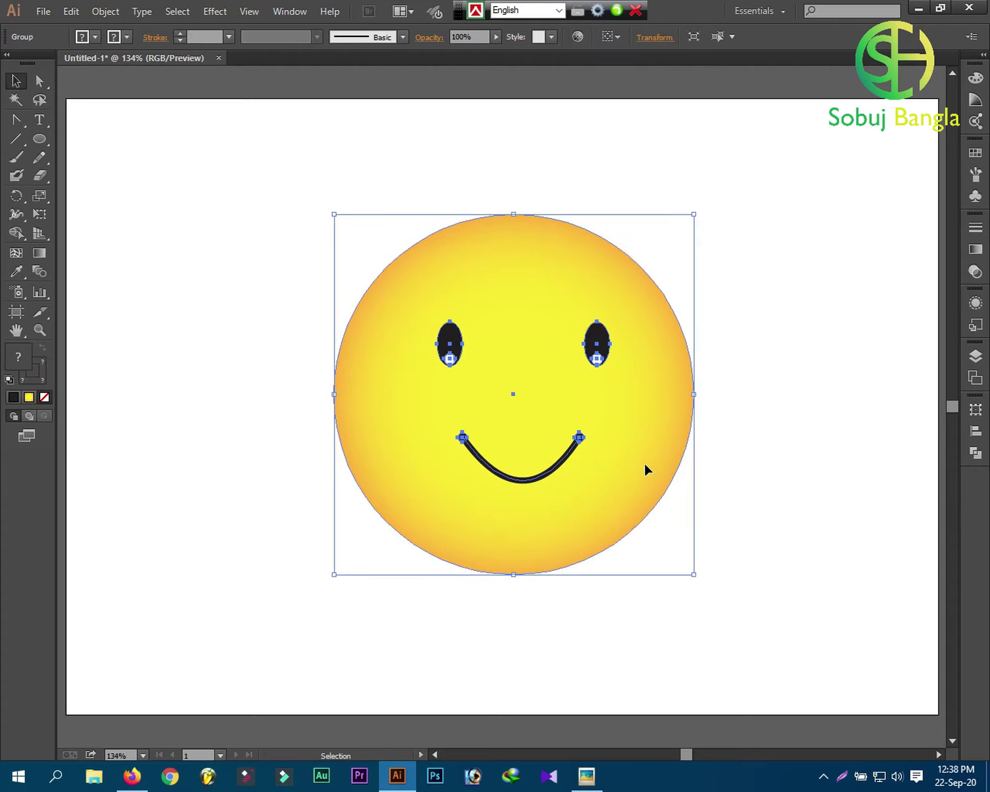
left_click_drag(644, 463, 831, 326)
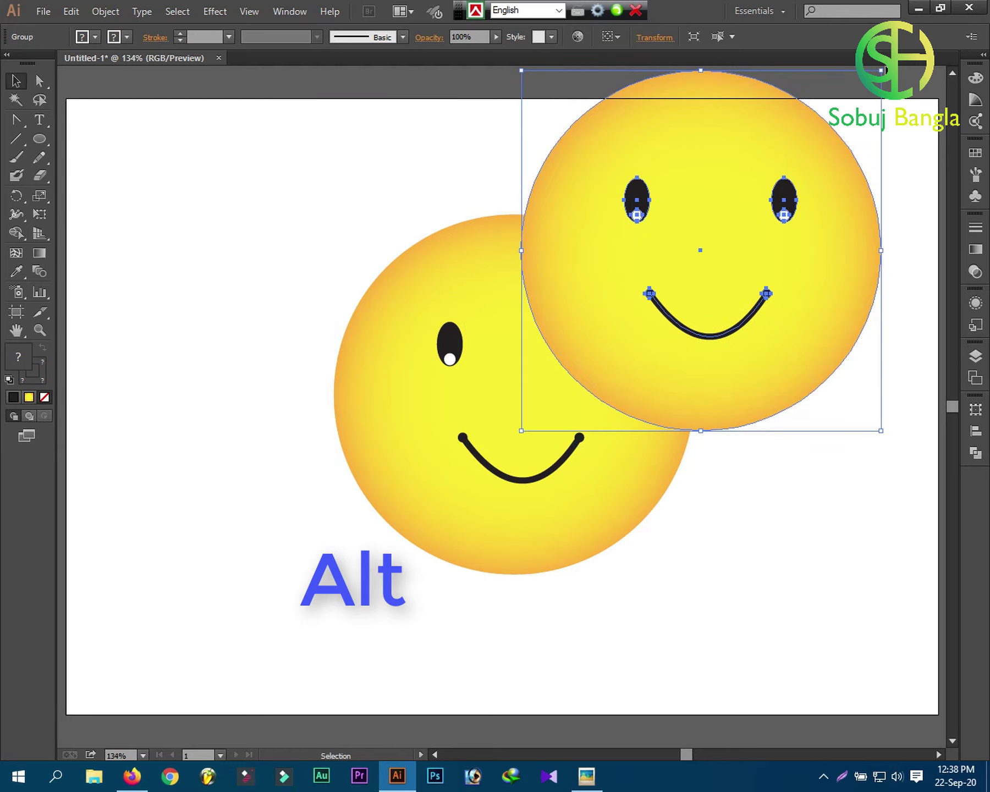
left_click_drag(883, 65, 933, 139)
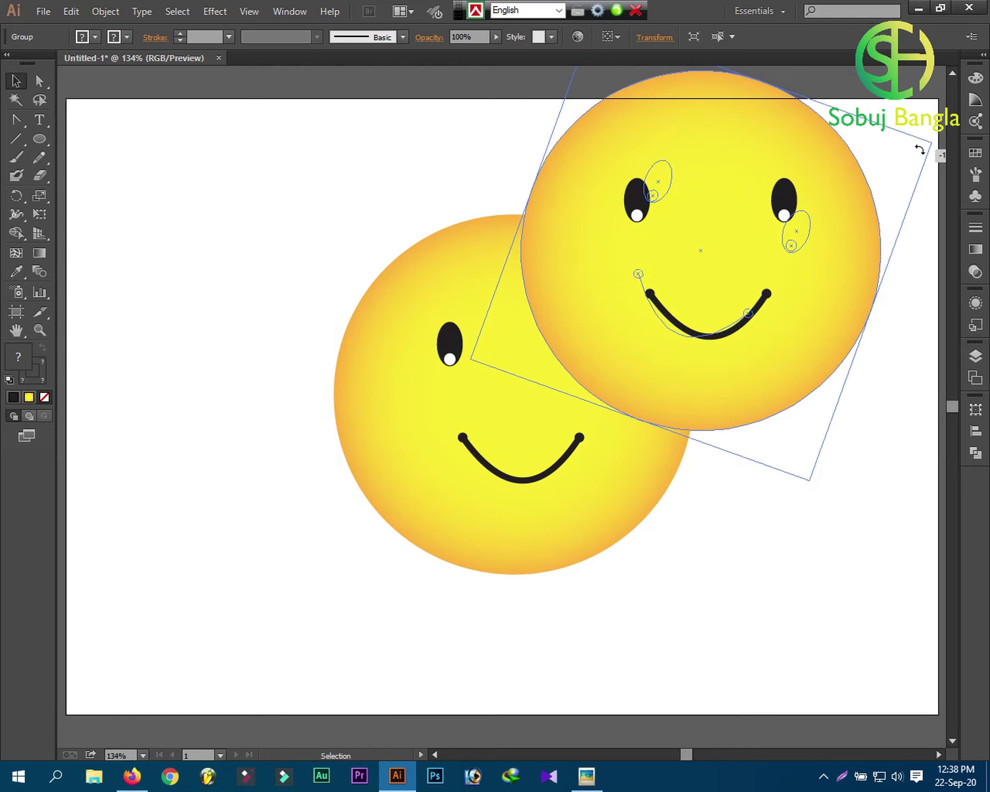
left_click(697, 514)
left_click(634, 493)
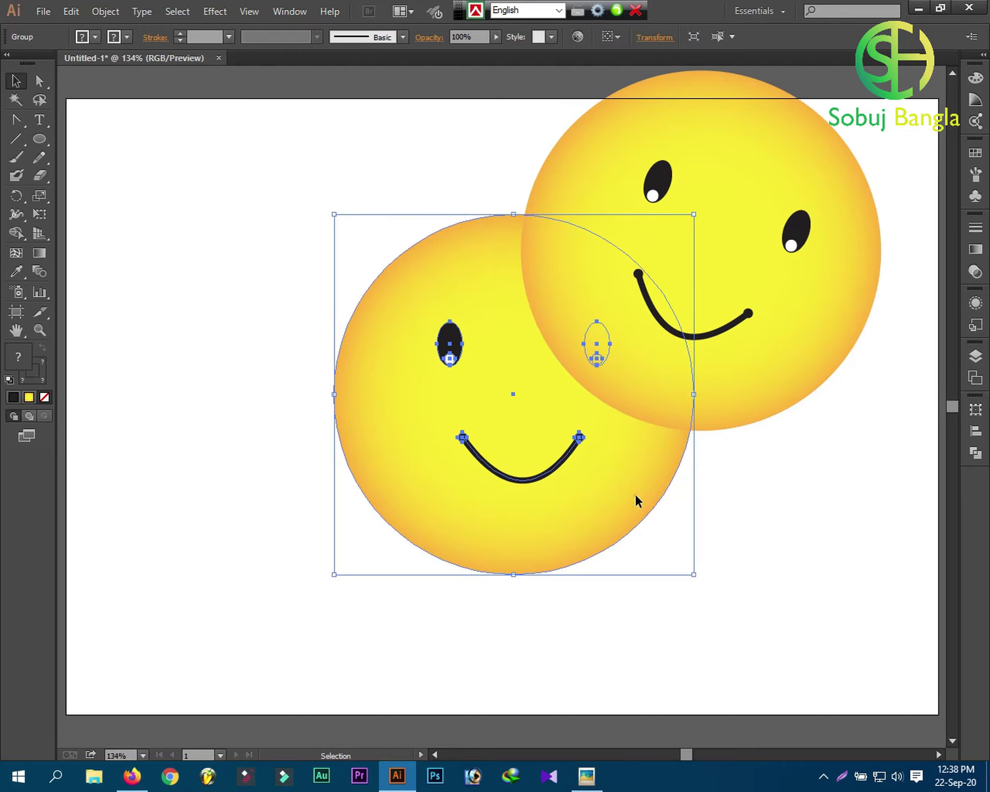
left_click_drag(635, 493, 887, 623)
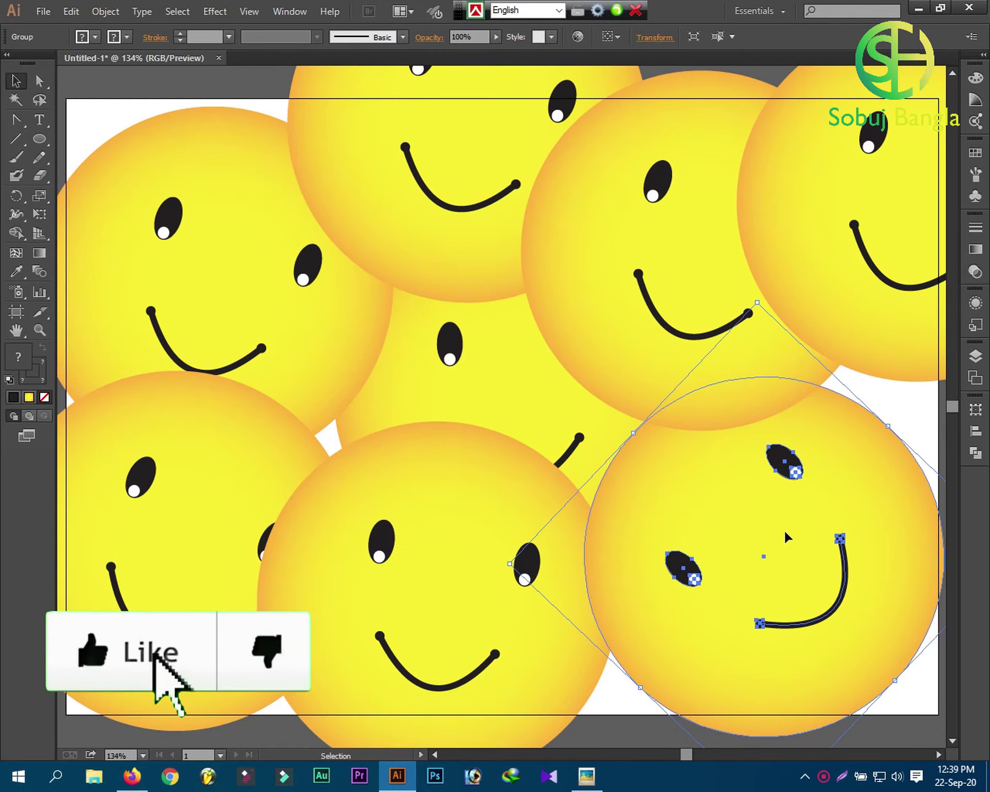
left_click_drag(784, 536, 380, 408)
Rearrange and rotate the smiley copies so they overlap across the whole artboard.
left_click(622, 676)
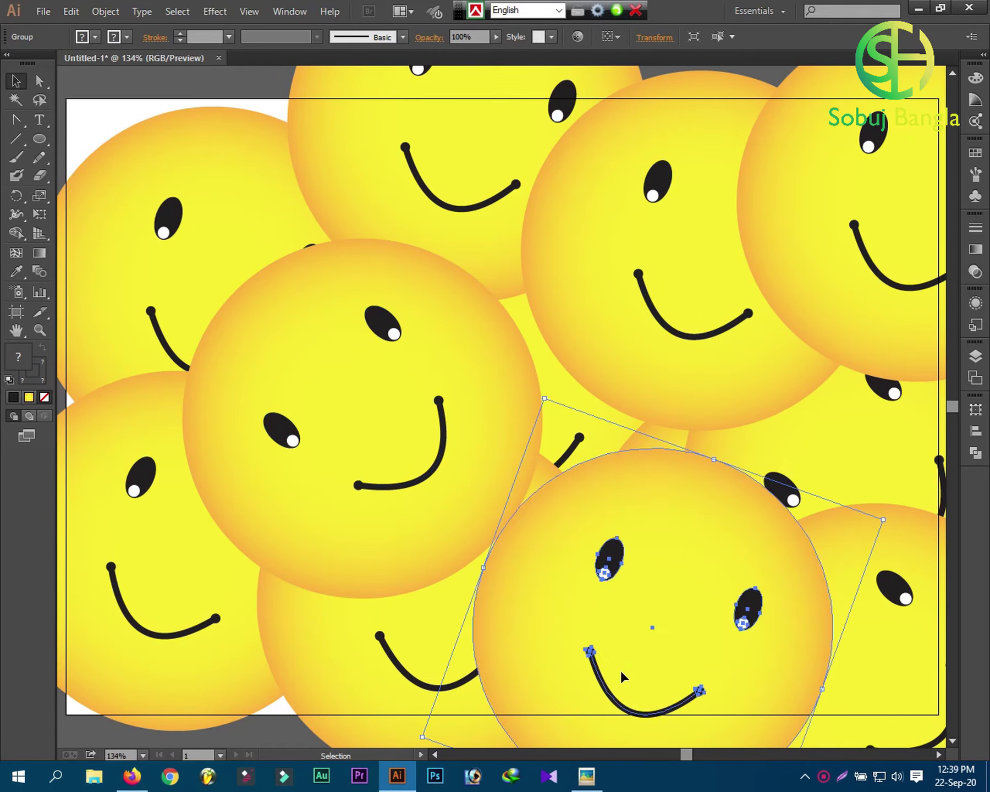
left_click_drag(622, 676, 522, 453)
left_click_drag(774, 289, 731, 225)
left_click(218, 208)
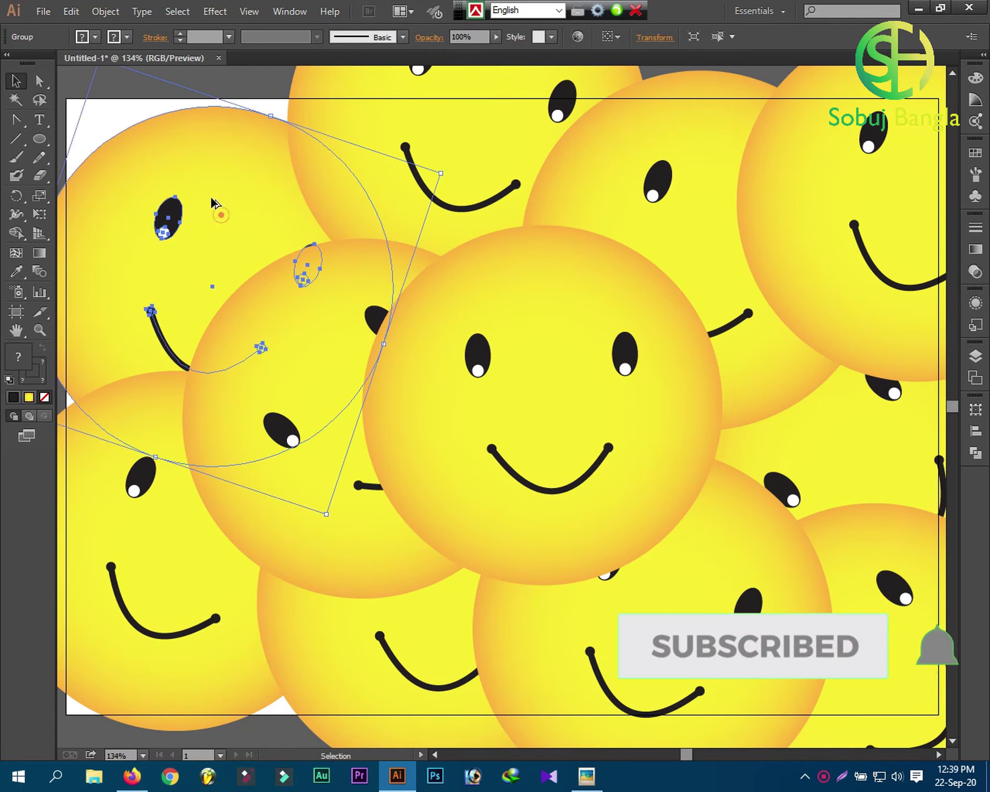
left_click_drag(214, 203, 269, 308)
key("ctrl+minus")
key("ctrl+minus")
key("ctrl+minus")
left_click(176, 308)
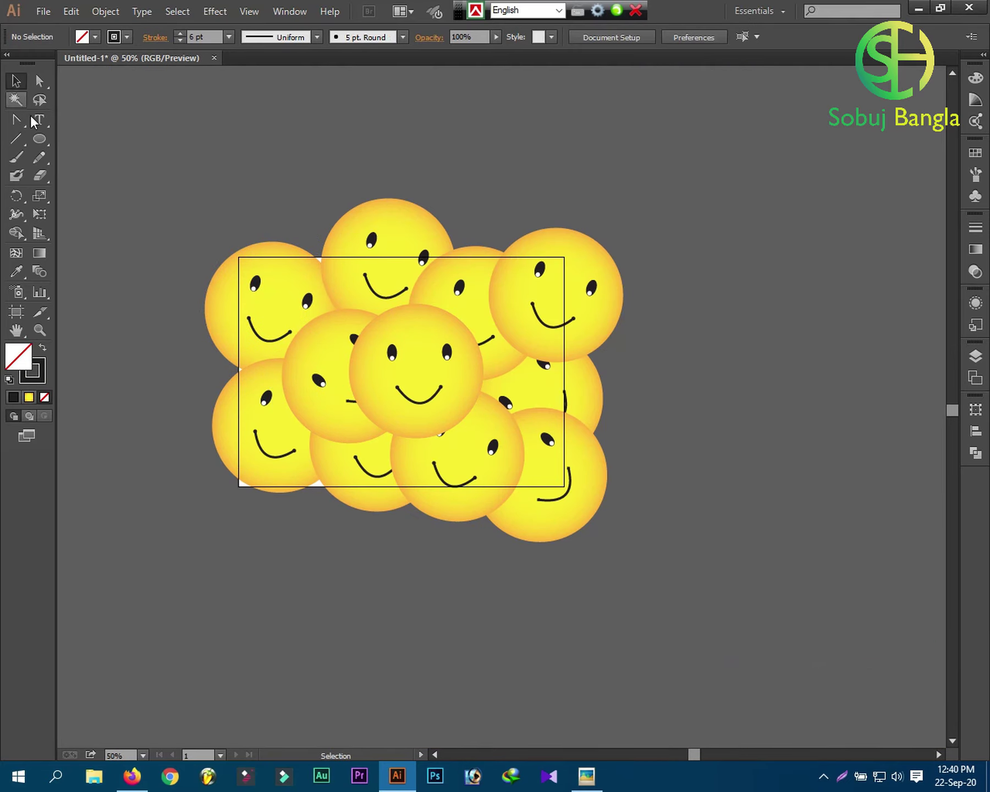
Draw a rectangle exactly covering the artboard.
left_click(41, 142)
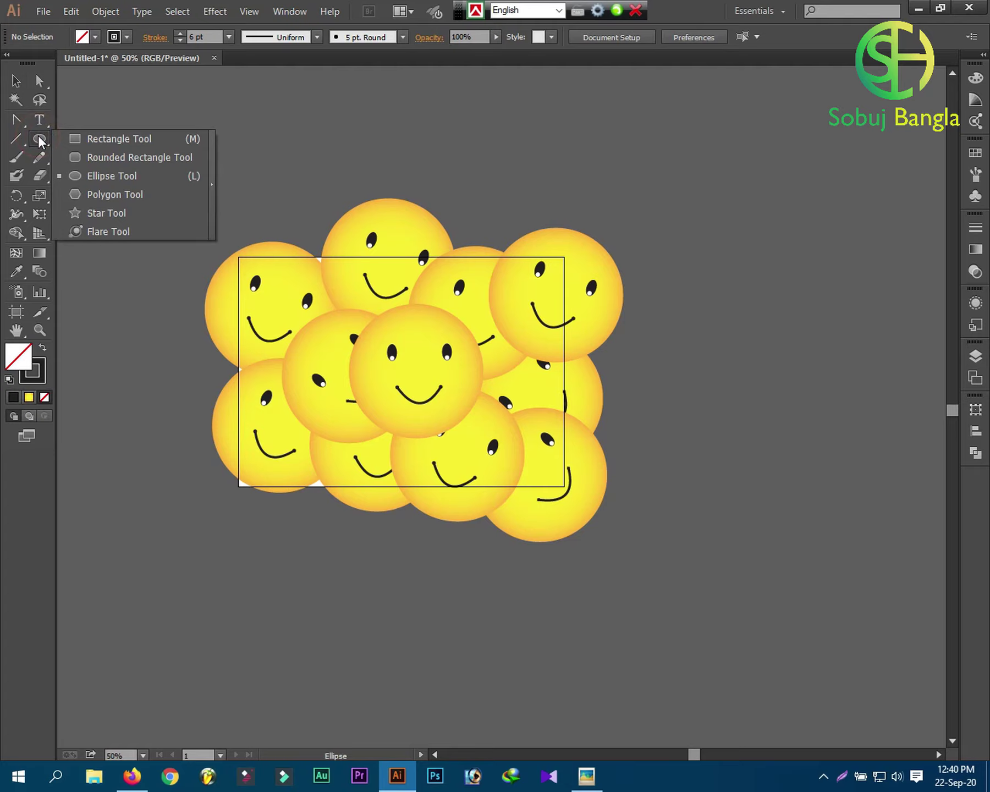
left_click(76, 141)
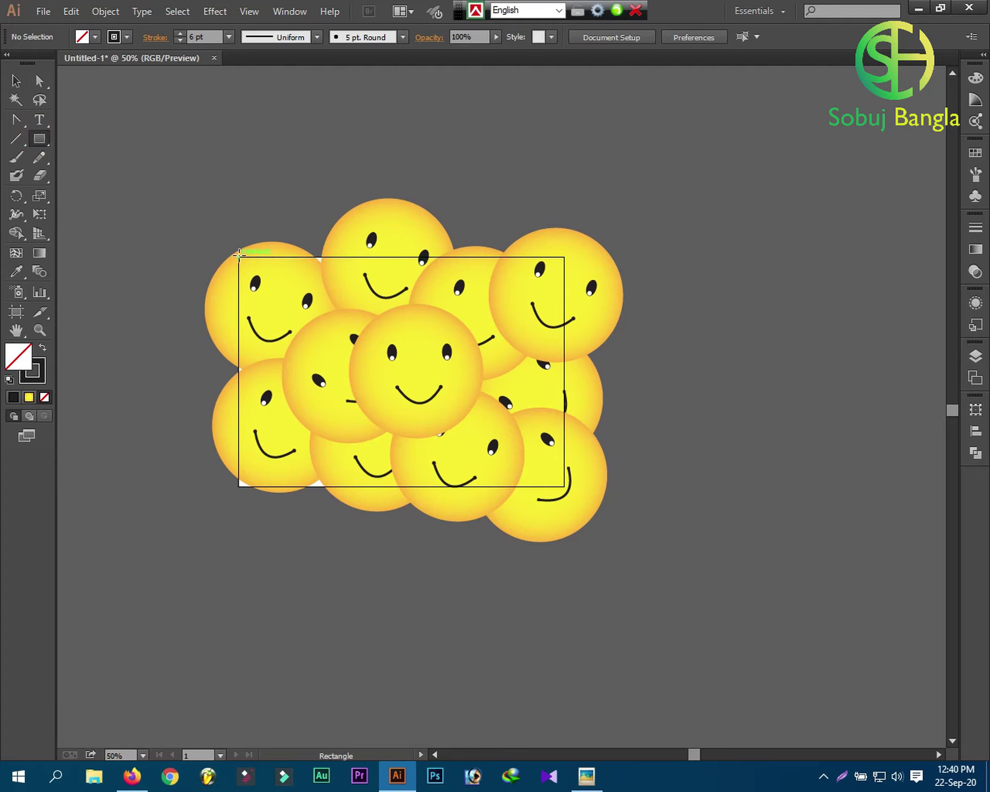
left_click_drag(239, 254, 562, 486)
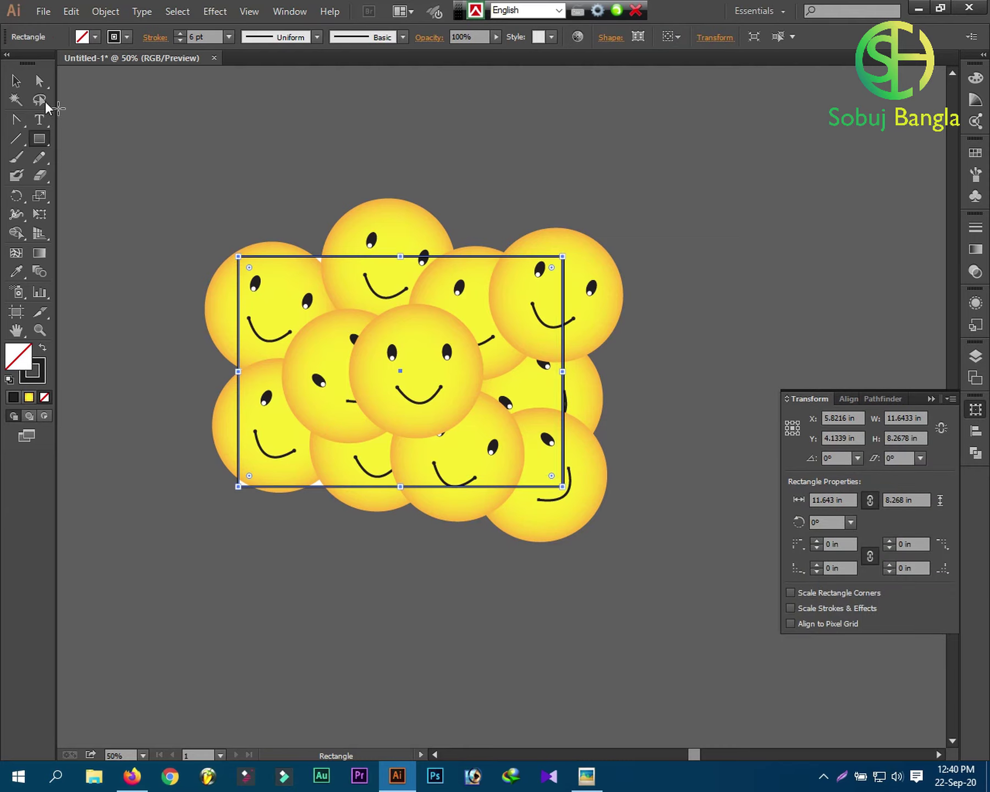
left_click(142, 146)
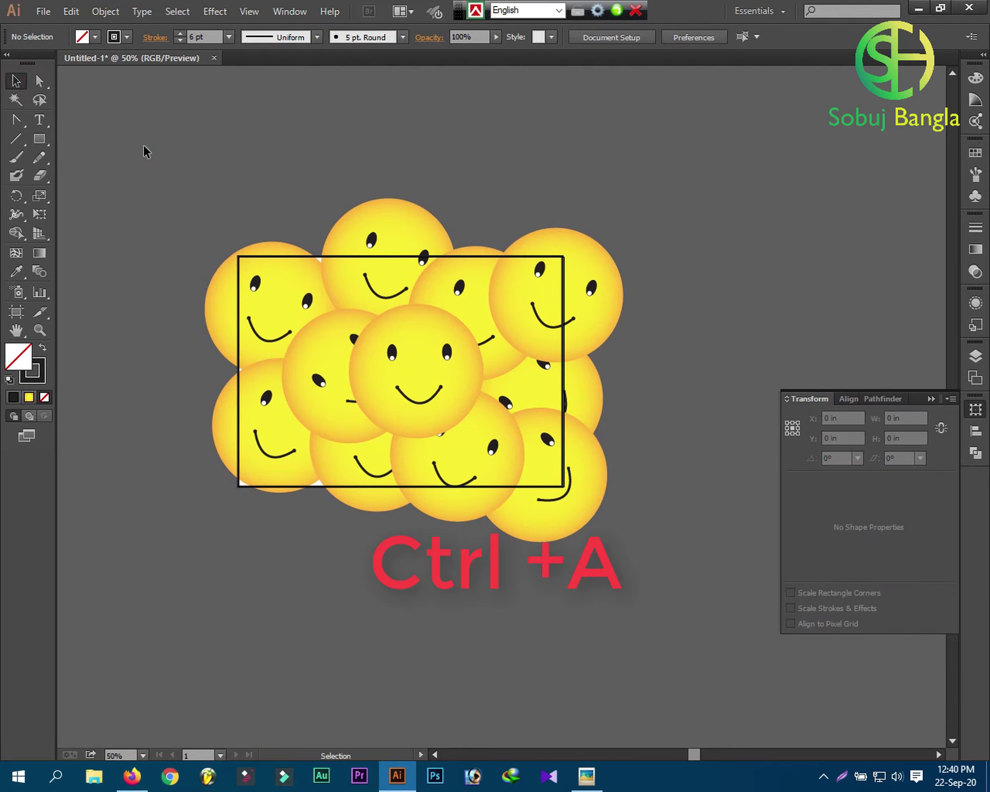
Select everything and make a clipping mask with Ctrl+7.
key("ctrl+a")
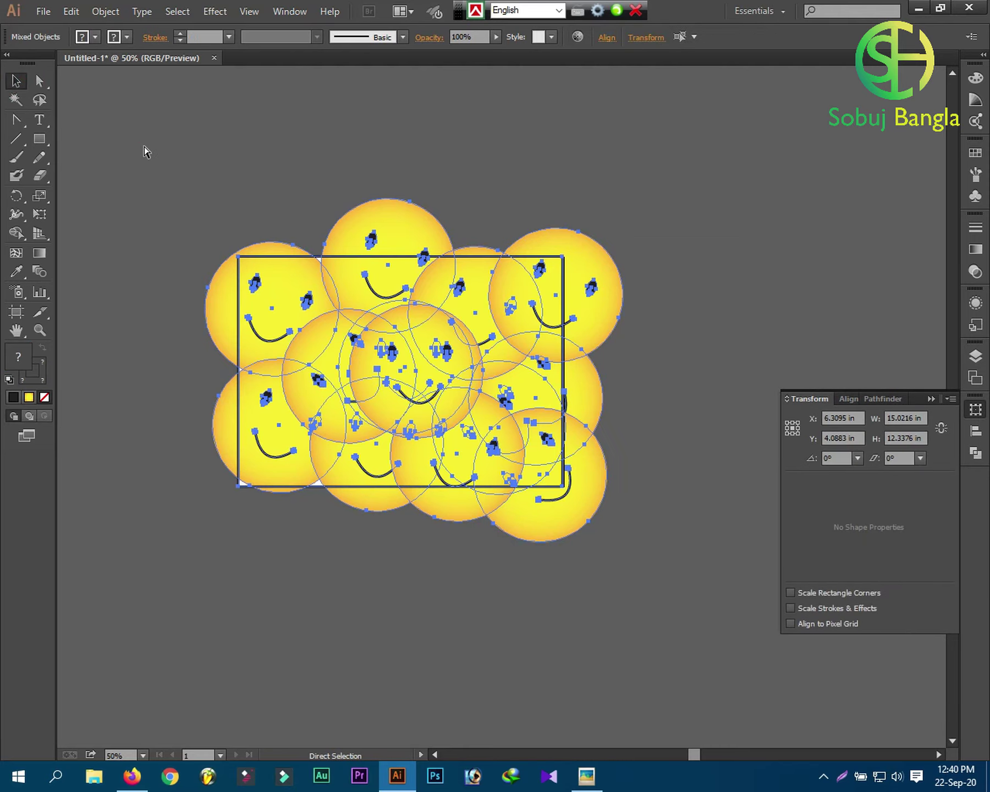
key("ctrl+7")
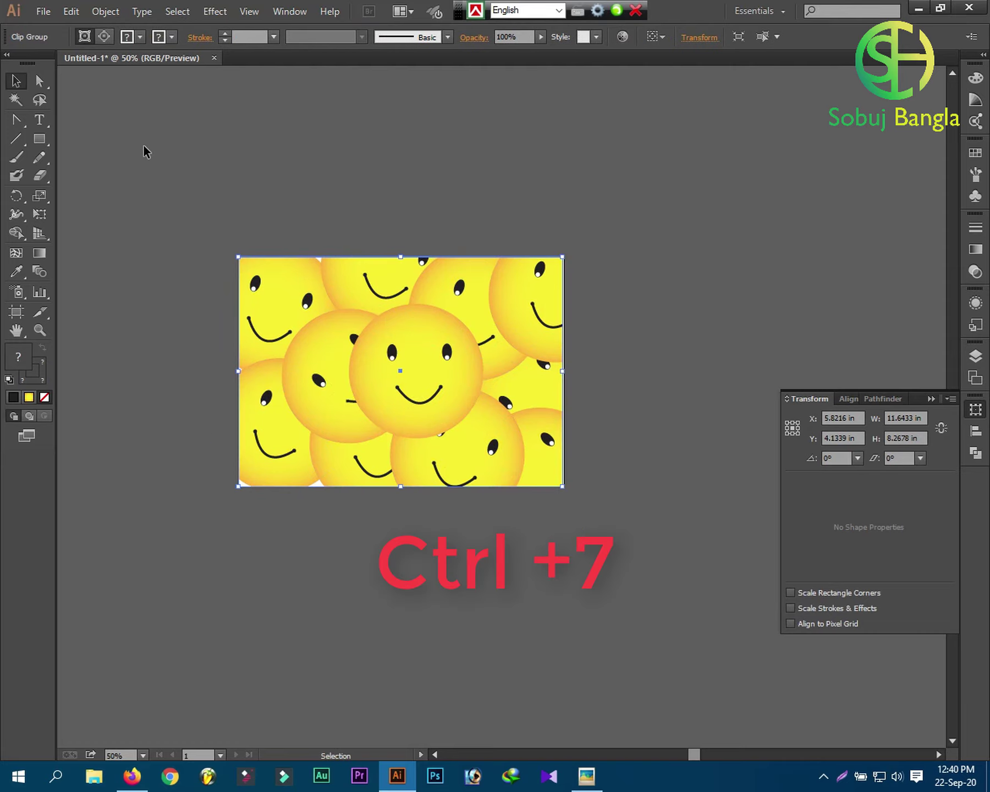
left_click(188, 134)
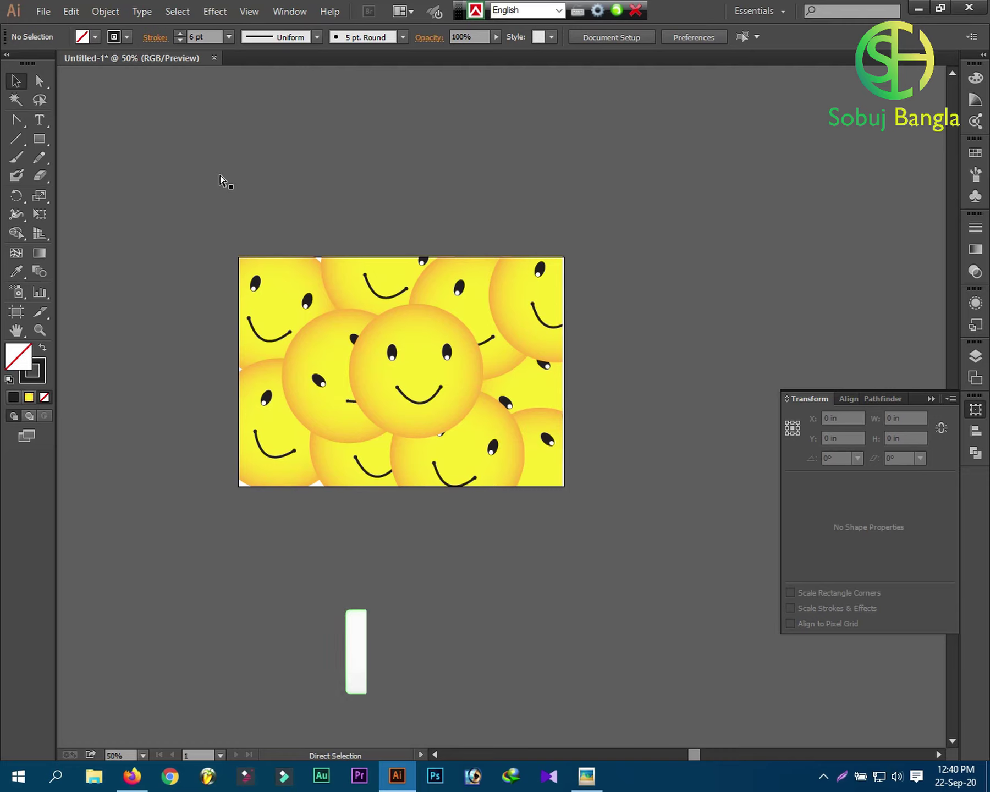
key("ctrl+0")
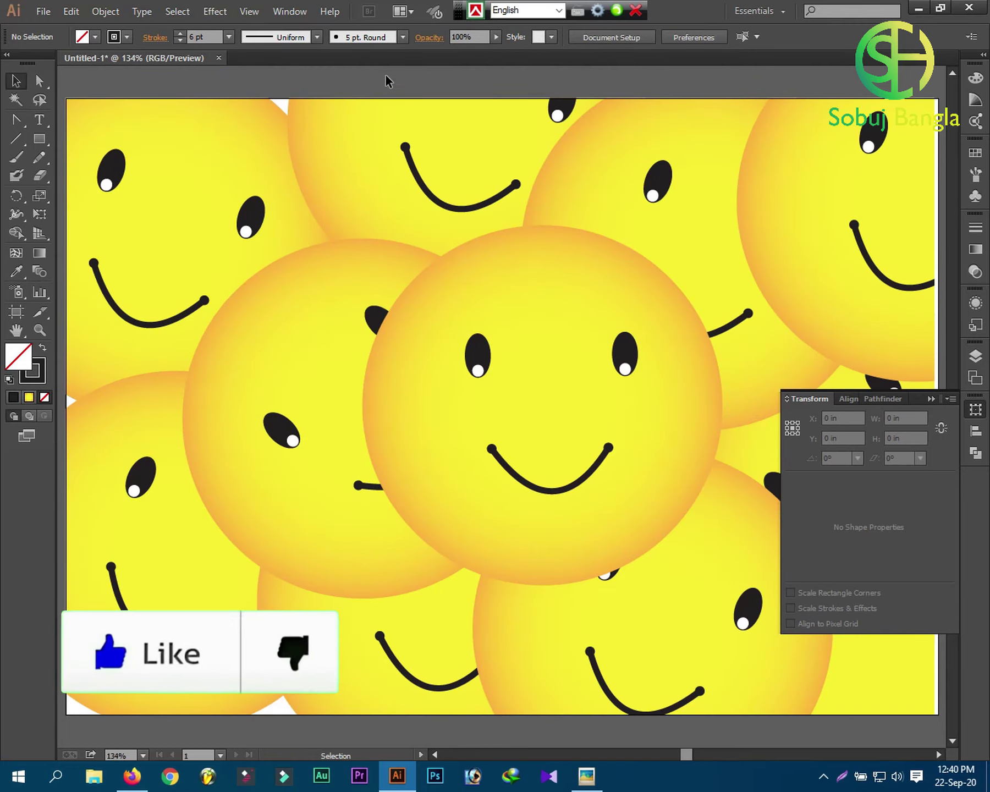
left_click(931, 398)
left_click(924, 410)
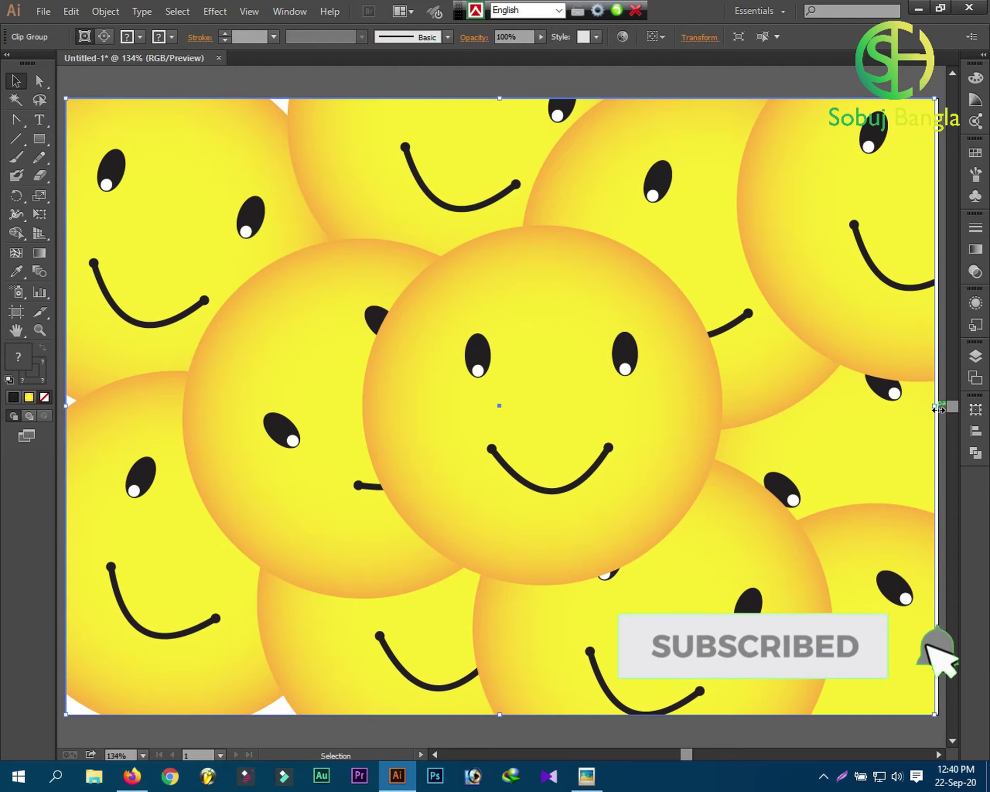
left_click_drag(938, 408, 946, 410)
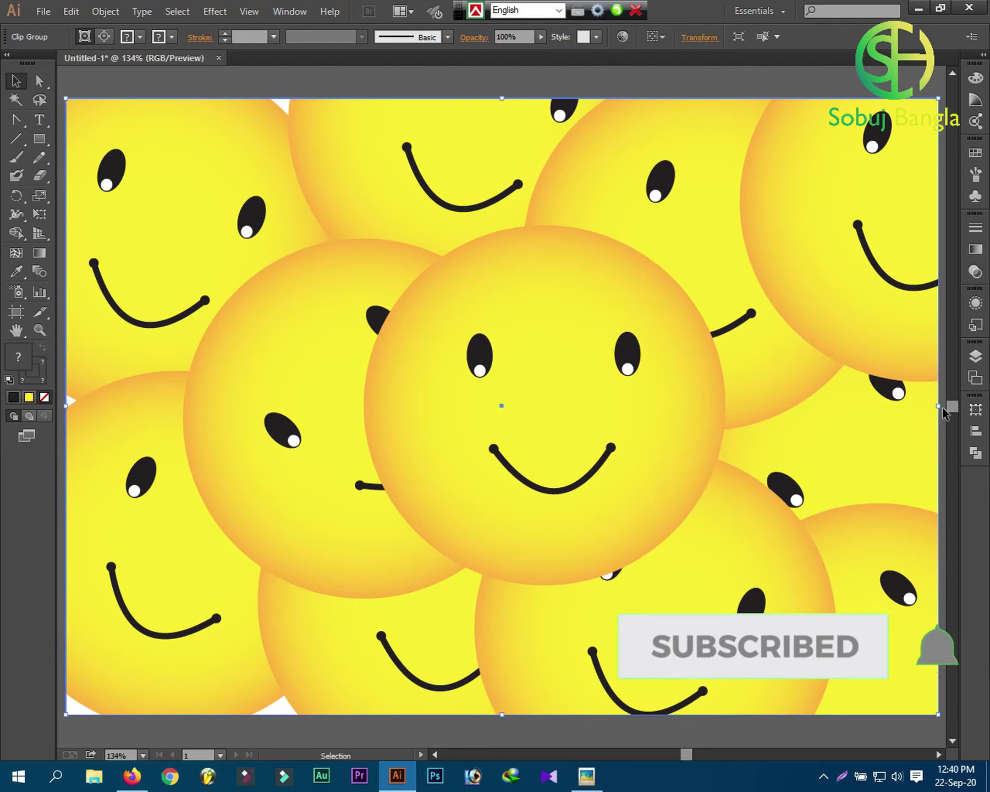